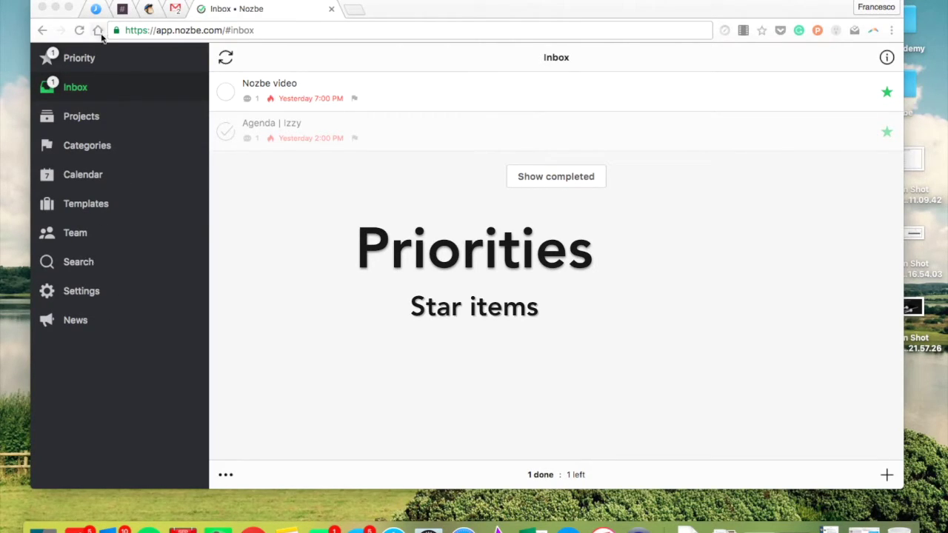
- View the Nozbe video task from the Priority list, close it, and return to the Inbox
{"action": "left_click", "coordinate": [80, 52]}
{"action": "left_click", "coordinate": [85, 59]}
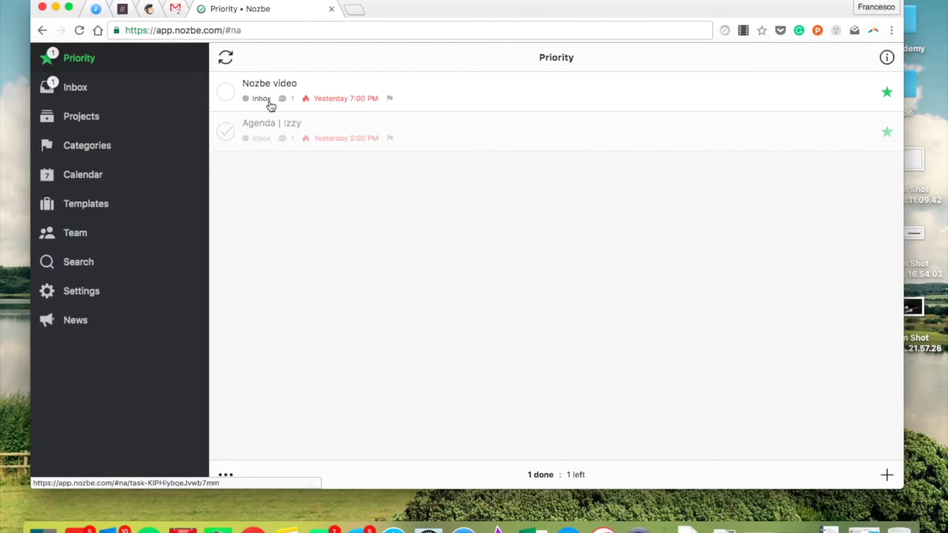
{"action": "left_click", "coordinate": [482, 105]}
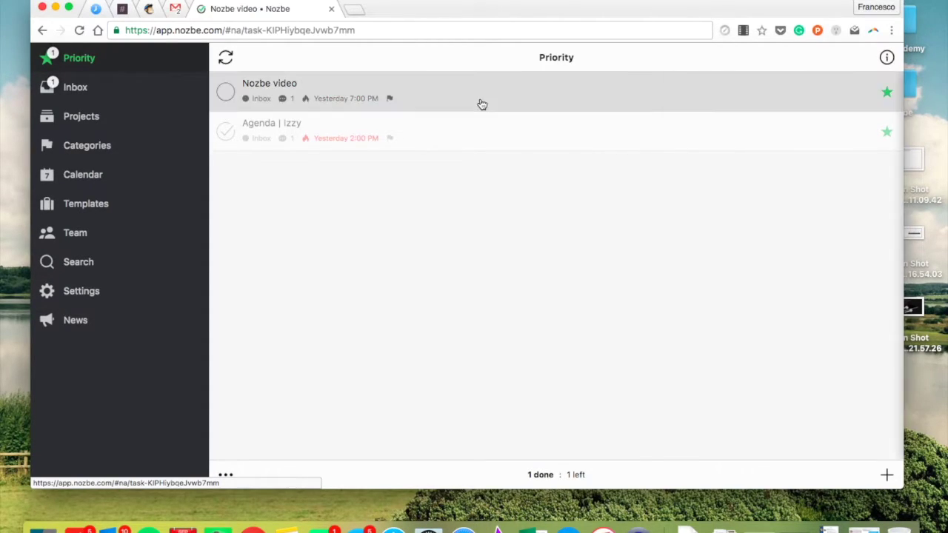
{"action": "left_click", "coordinate": [524, 185]}
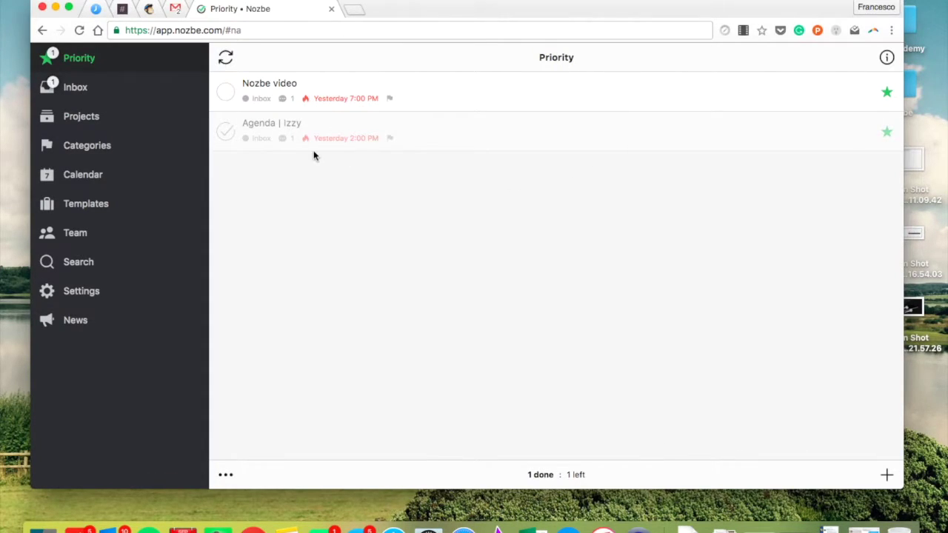
{"action": "left_click", "coordinate": [127, 90]}
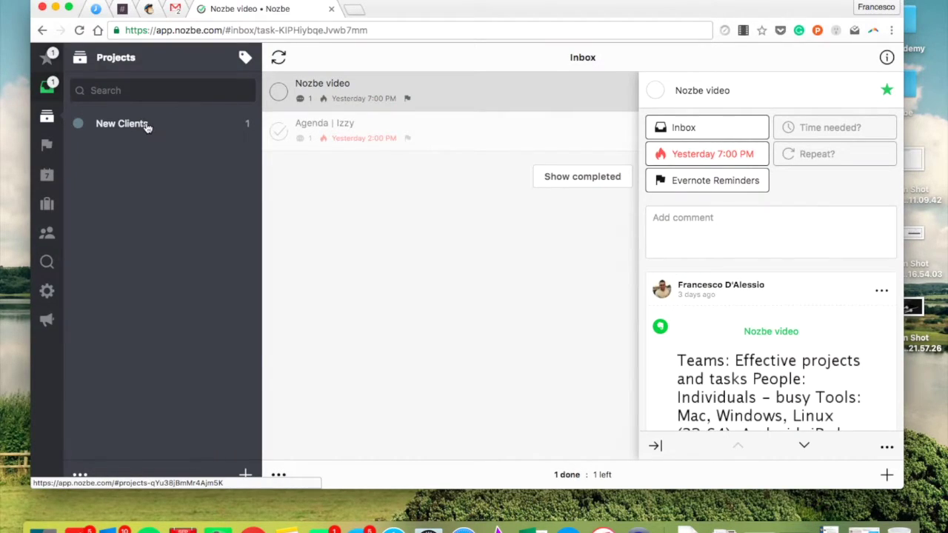
- Open the New Clients task list, show the new-task entry bar, and open its info panel
{"action": "left_click", "coordinate": [136, 129]}
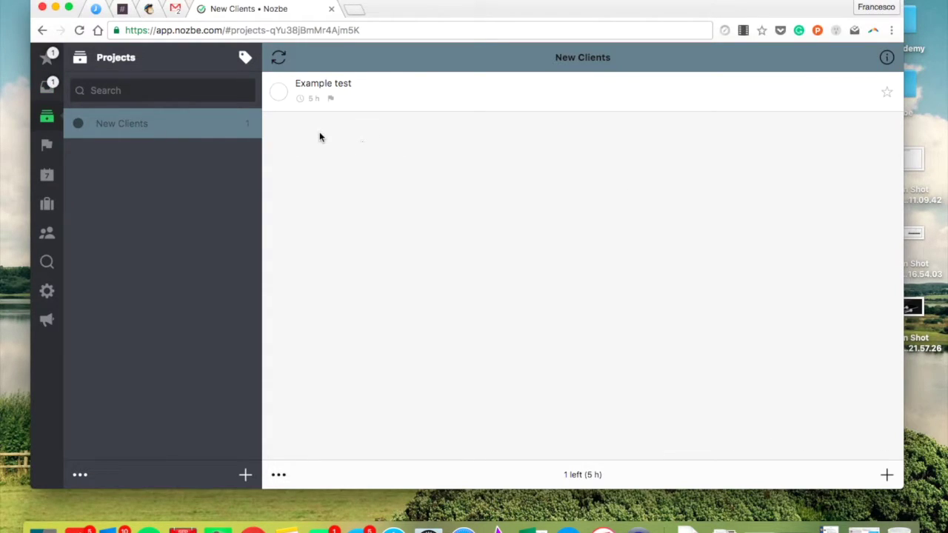
{"action": "right_click", "coordinate": [281, 115]}
{"action": "left_click", "coordinate": [268, 135]}
{"action": "left_click", "coordinate": [888, 475]}
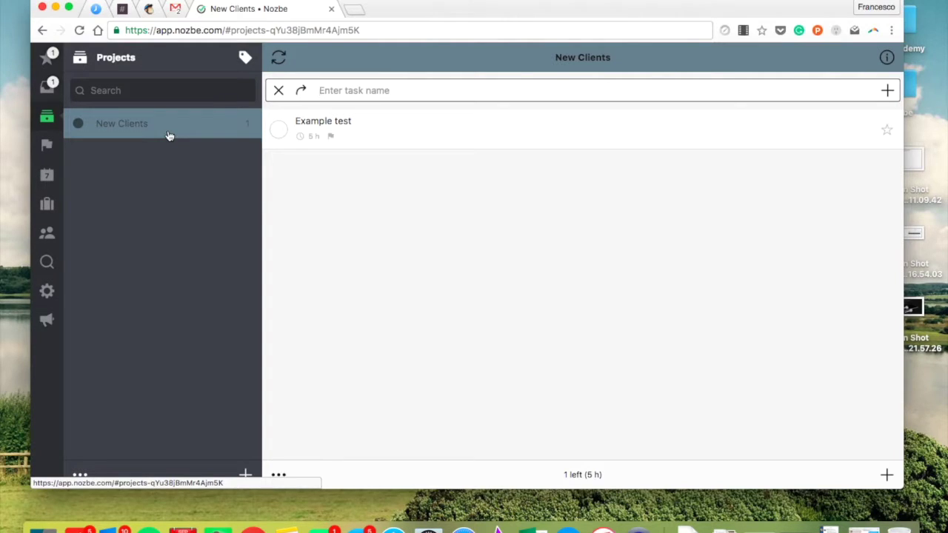
{"action": "left_click", "coordinate": [887, 57]}
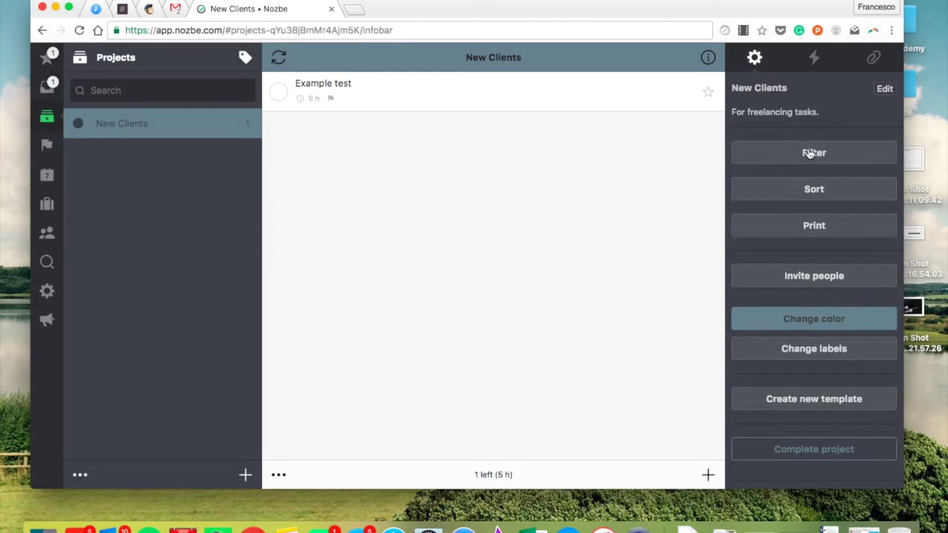
- Browse the project's Activity and Attachments tabs, then set the New Clients colour to blue
{"action": "left_click", "coordinate": [814, 57]}
{"action": "left_click", "coordinate": [871, 59]}
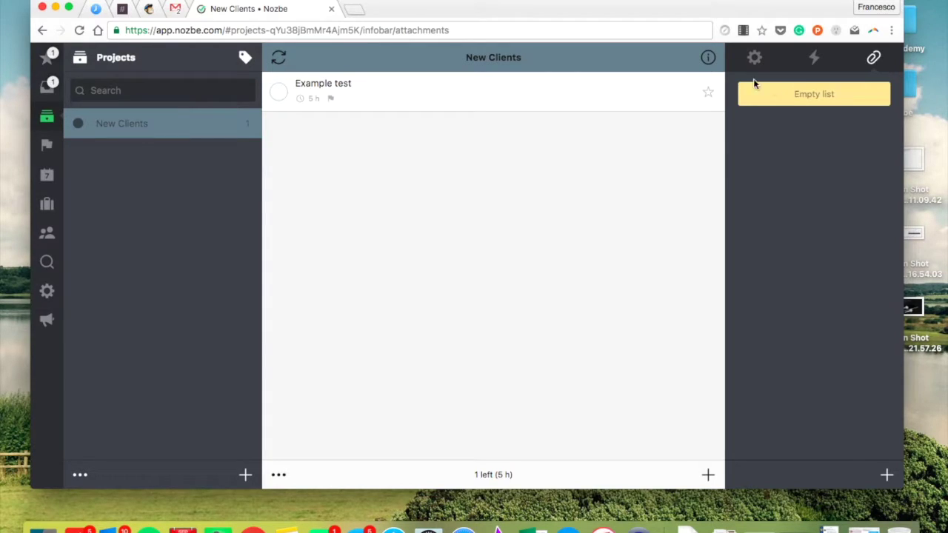
{"action": "left_click", "coordinate": [752, 57]}
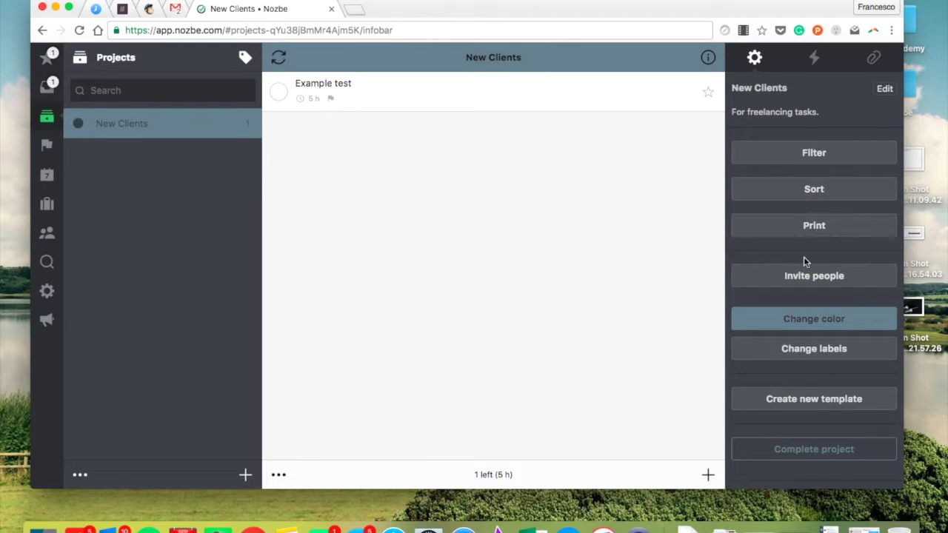
{"action": "left_click", "coordinate": [813, 320]}
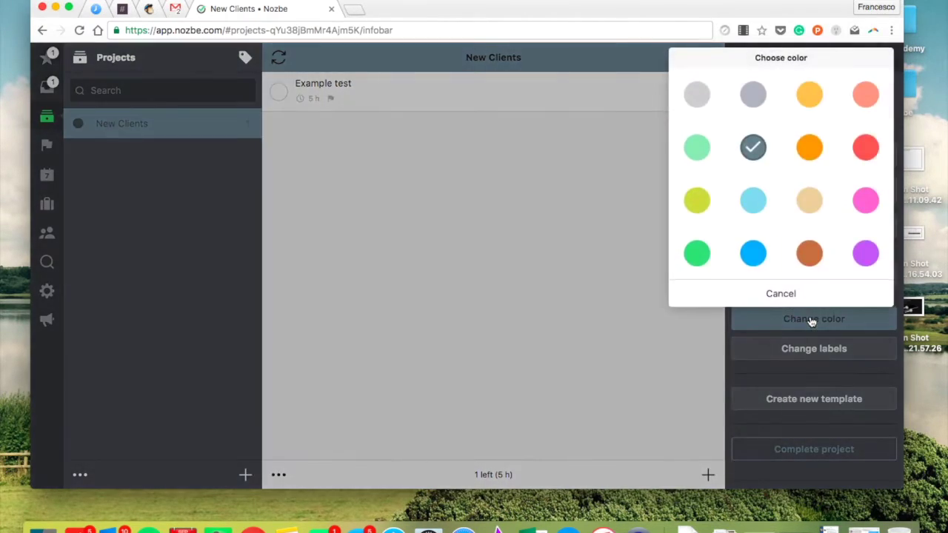
{"action": "left_click", "coordinate": [758, 257]}
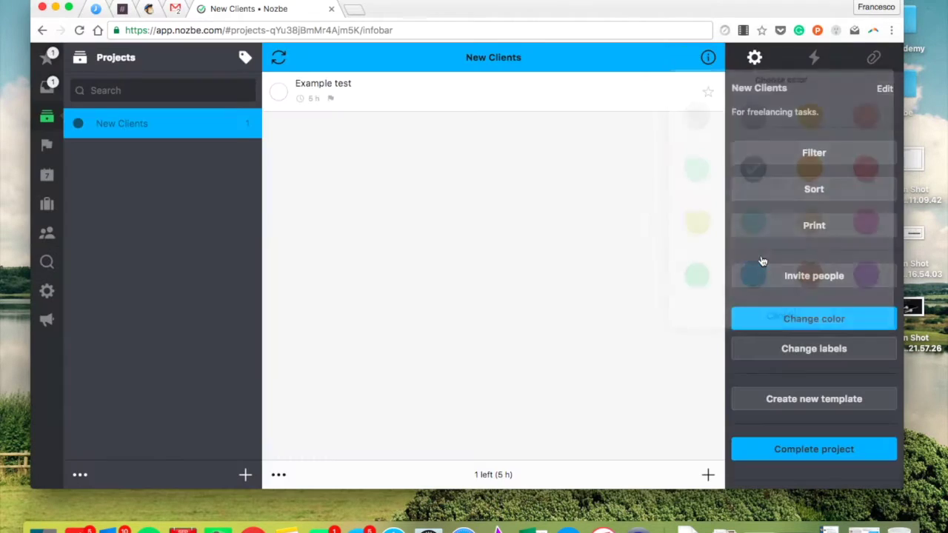
- Cancel the labels choice unchanged, then toggle the project's tasks into edit mode and back
{"action": "left_click", "coordinate": [808, 350]}
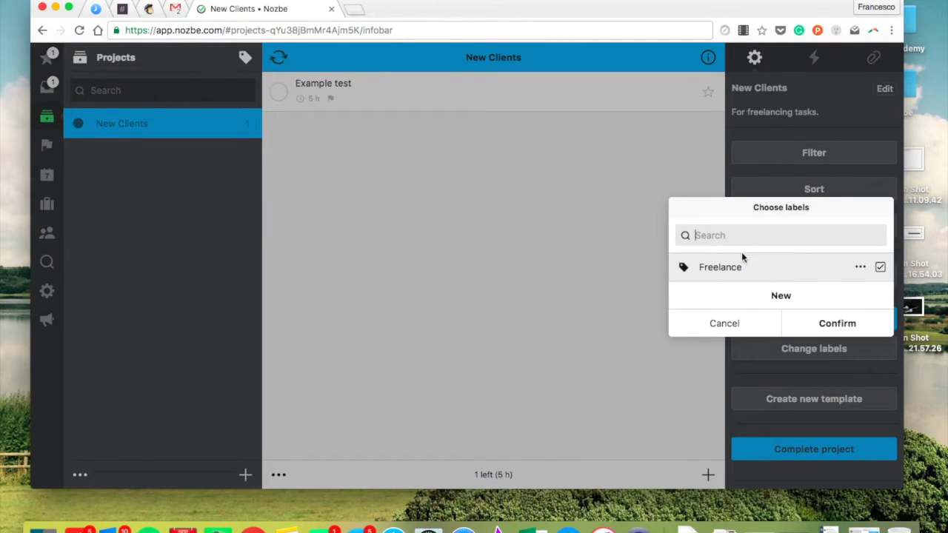
{"action": "left_click", "coordinate": [724, 326]}
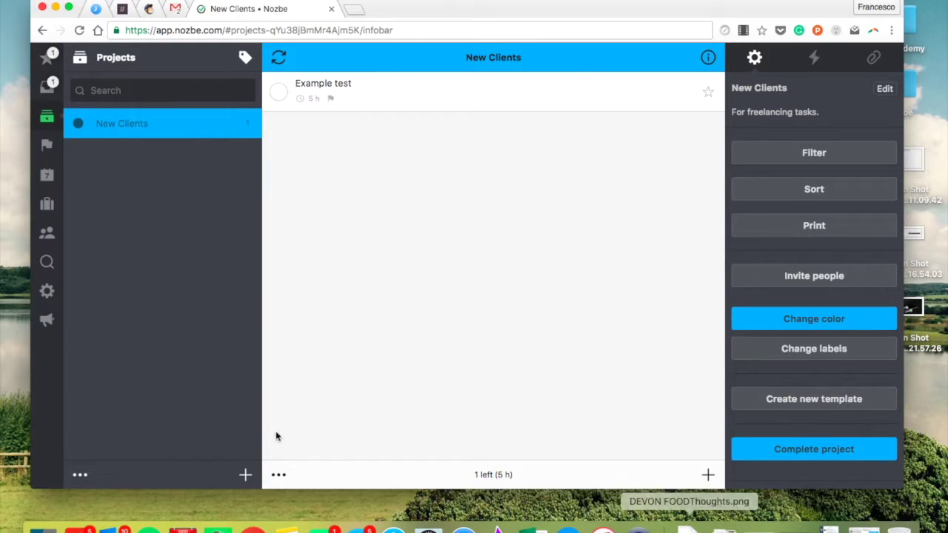
{"action": "left_click", "coordinate": [277, 476]}
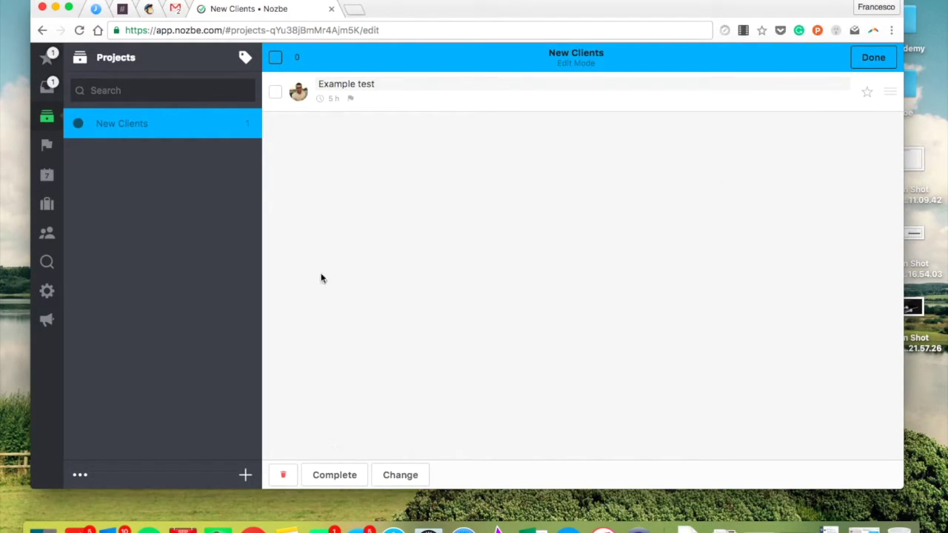
{"action": "left_click", "coordinate": [873, 57]}
- Open the Example test task and set its time needed to 15 min
{"action": "left_click", "coordinate": [468, 104]}
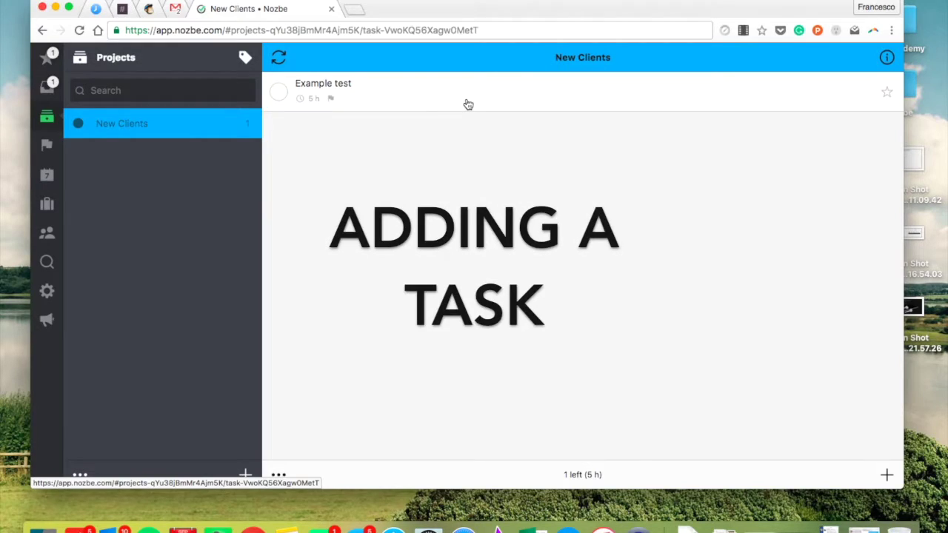
{"action": "left_click", "coordinate": [468, 104]}
{"action": "left_click", "coordinate": [468, 105]}
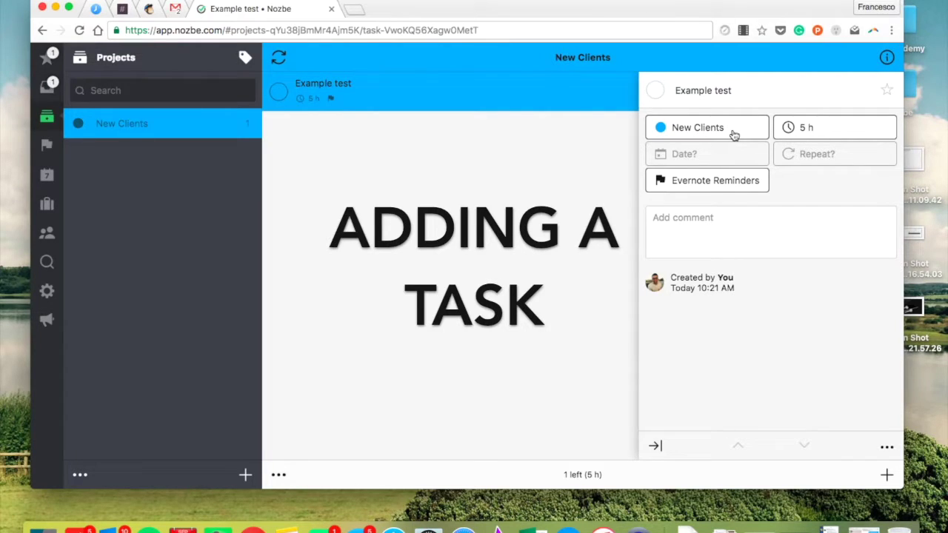
{"action": "left_click", "coordinate": [814, 131]}
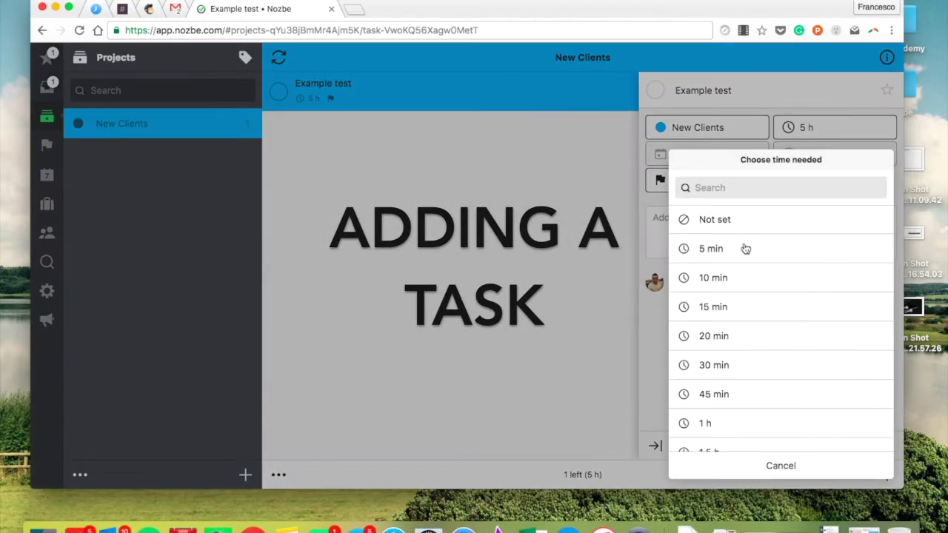
{"action": "scroll", "coordinate": [760, 315], "scroll_direction": "down", "scroll_amount": 1}
{"action": "left_click", "coordinate": [745, 304]}
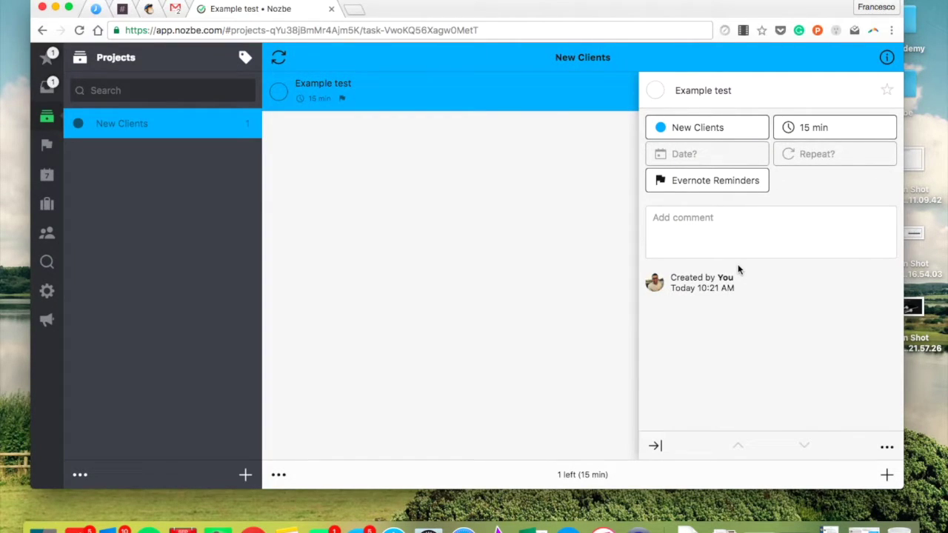
- Check the time, date and repeat options without changes, then start a comment on the task
{"action": "left_click", "coordinate": [800, 140]}
{"action": "scroll", "coordinate": [746, 299], "scroll_direction": "down", "scroll_amount": 5}
{"action": "left_click", "coordinate": [748, 468]}
{"action": "left_click", "coordinate": [708, 161]}
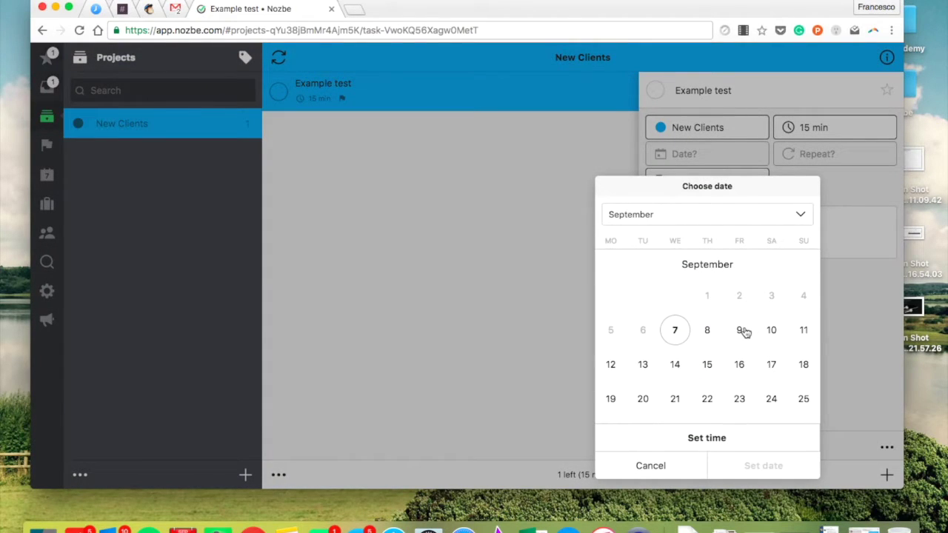
{"action": "left_click", "coordinate": [579, 239]}
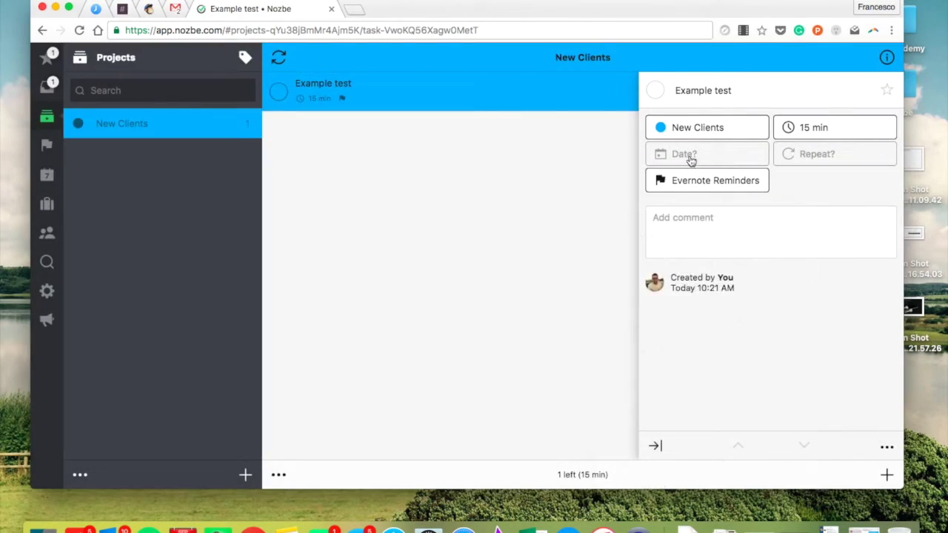
{"action": "left_click", "coordinate": [795, 153]}
{"action": "scroll", "coordinate": [751, 375], "scroll_direction": "down", "scroll_amount": 5}
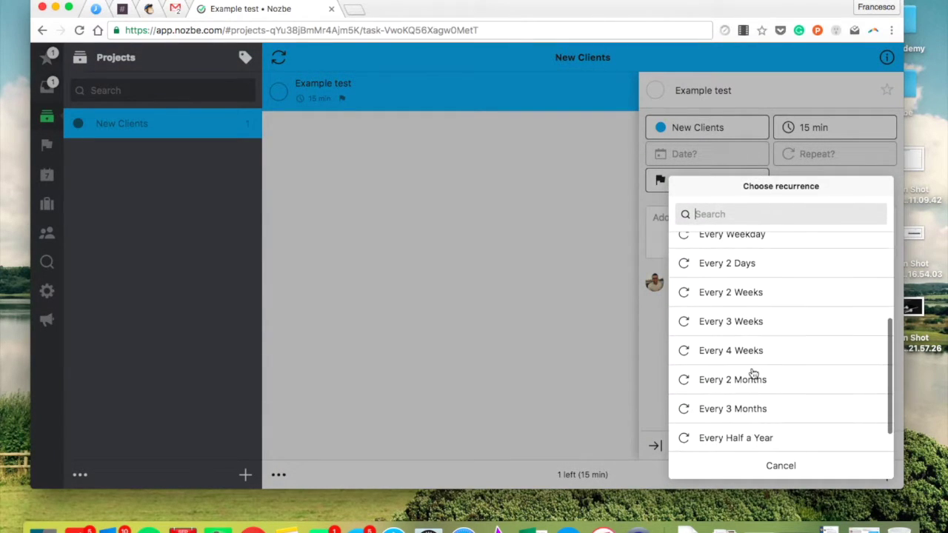
{"action": "scroll", "coordinate": [763, 311], "scroll_direction": "up", "scroll_amount": 5}
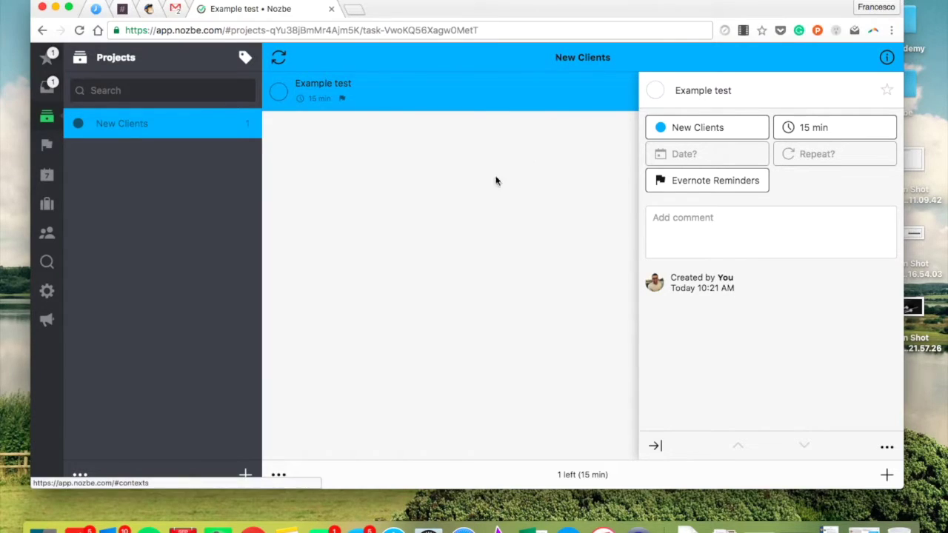
{"action": "left_click", "coordinate": [689, 221]}
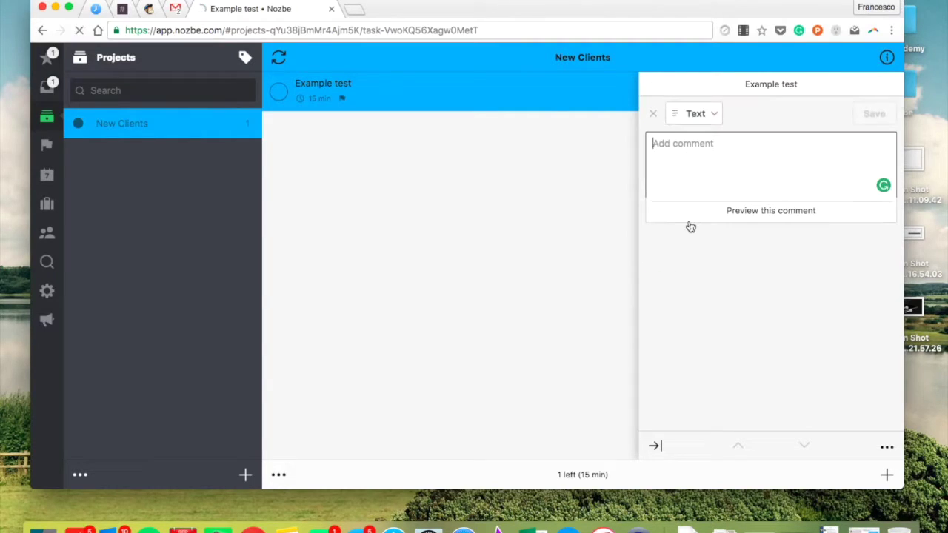
{"action": "left_click", "coordinate": [705, 114]}
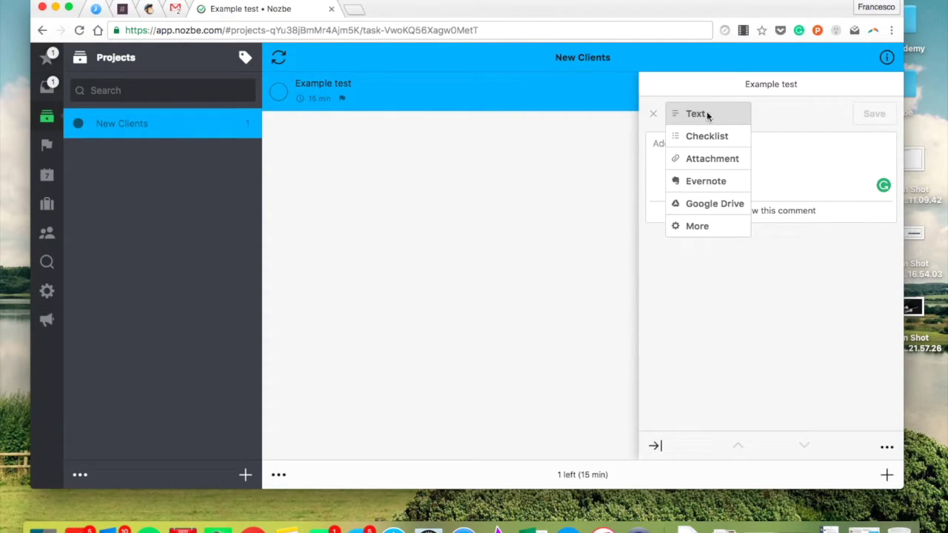
{"action": "left_click", "coordinate": [652, 114]}
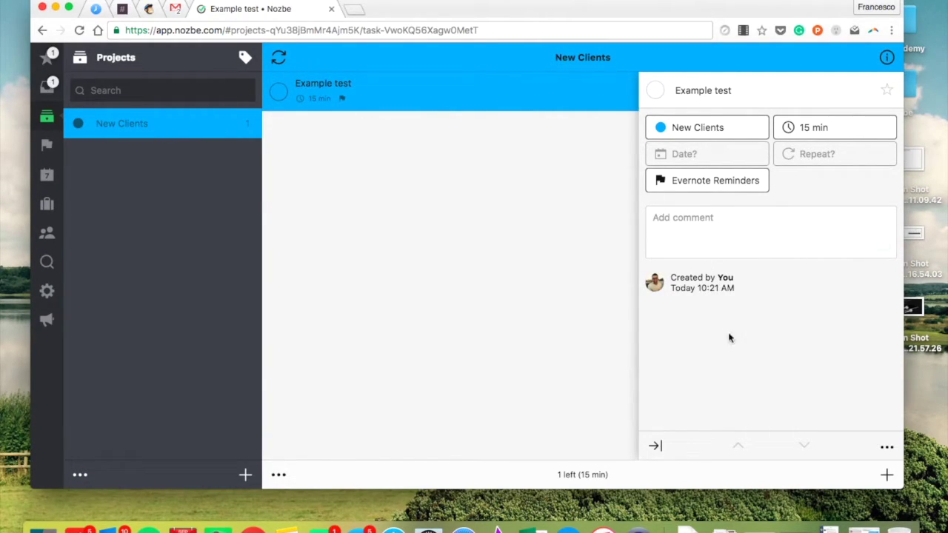
{"action": "left_click", "coordinate": [886, 447]}
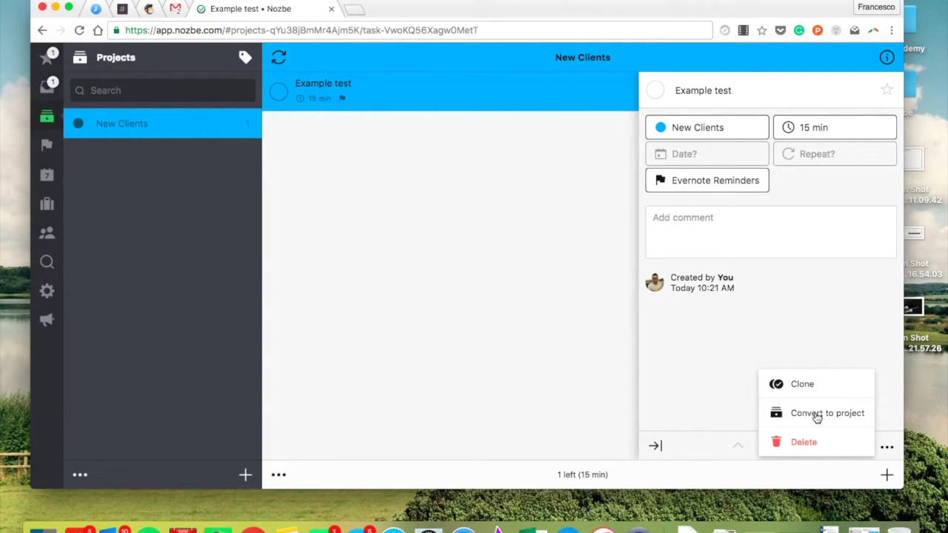
{"action": "left_click", "coordinate": [727, 353]}
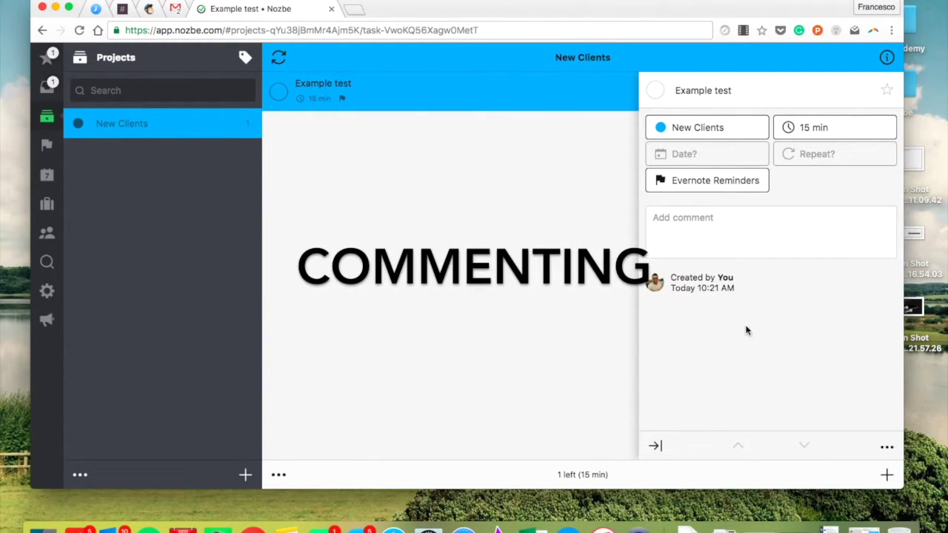
{"action": "left_click", "coordinate": [694, 229]}
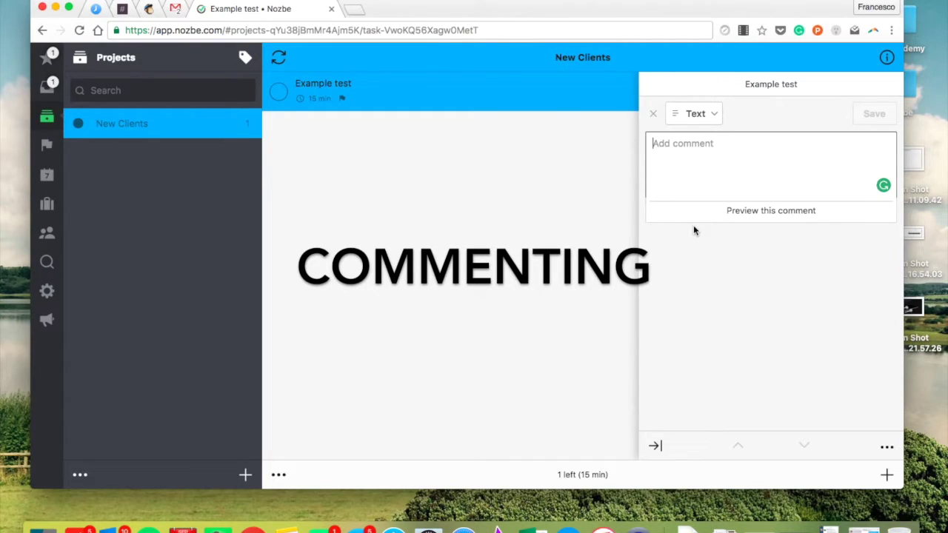
- Type the comment 'Here.' on Example test and close the editor without saving
{"action": "type", "text": "Here."}
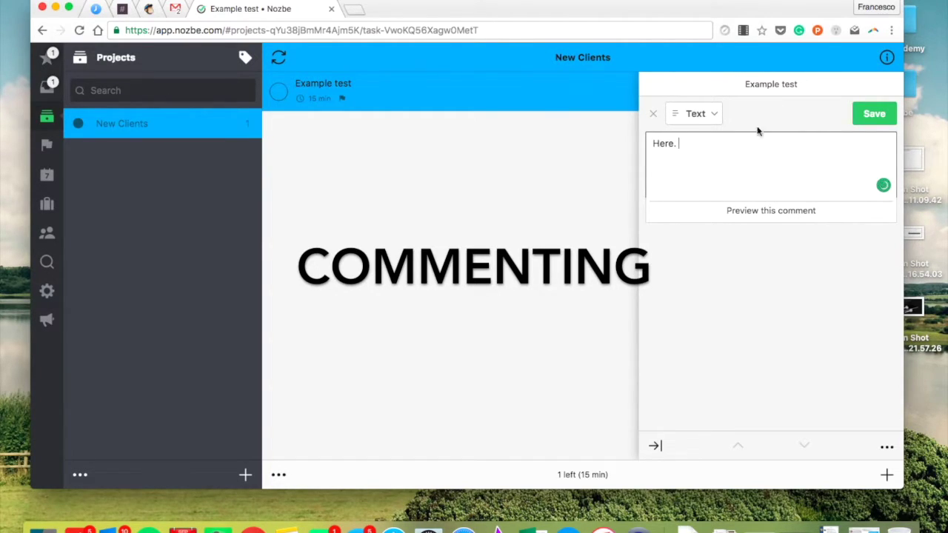
{"action": "left_click", "coordinate": [653, 113]}
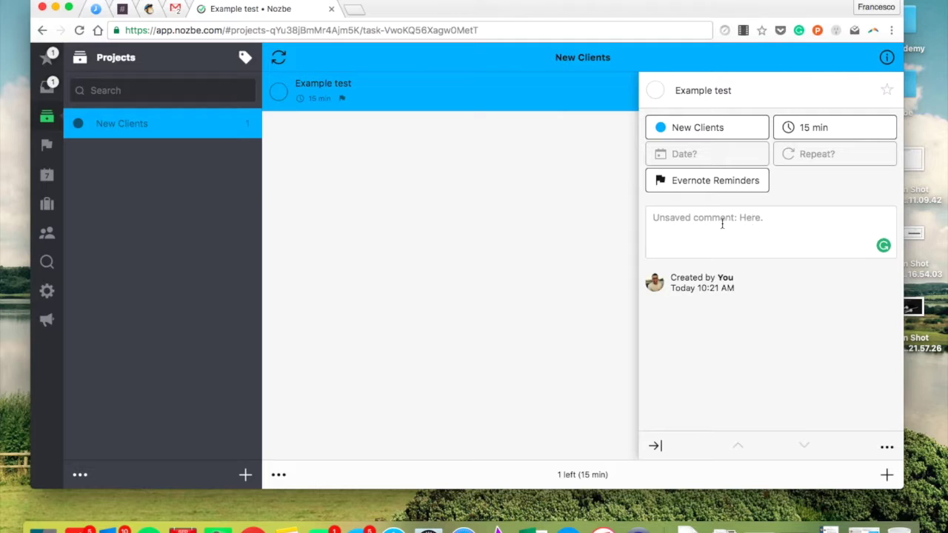
- Reopen and close the unsaved comment draft, then switch to the Priority task list
{"action": "left_click", "coordinate": [753, 221]}
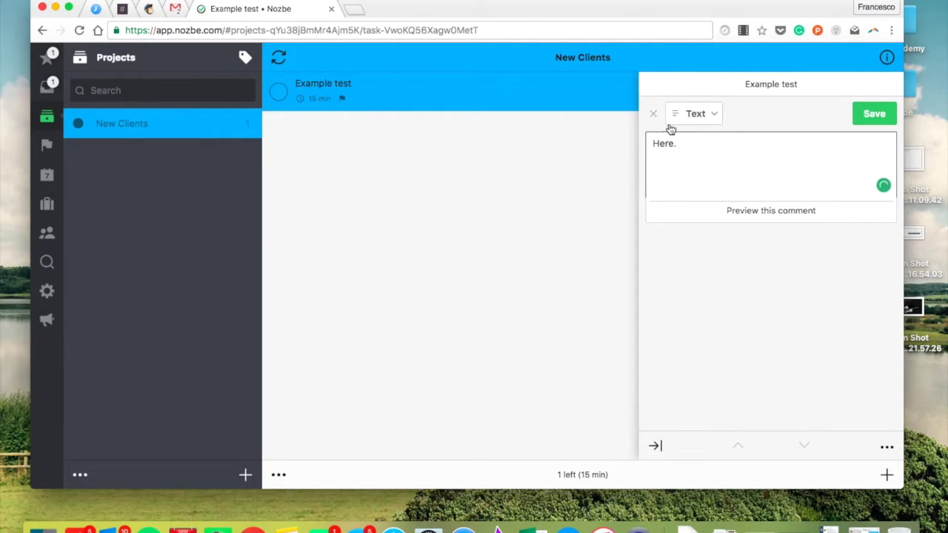
{"action": "left_click", "coordinate": [651, 108]}
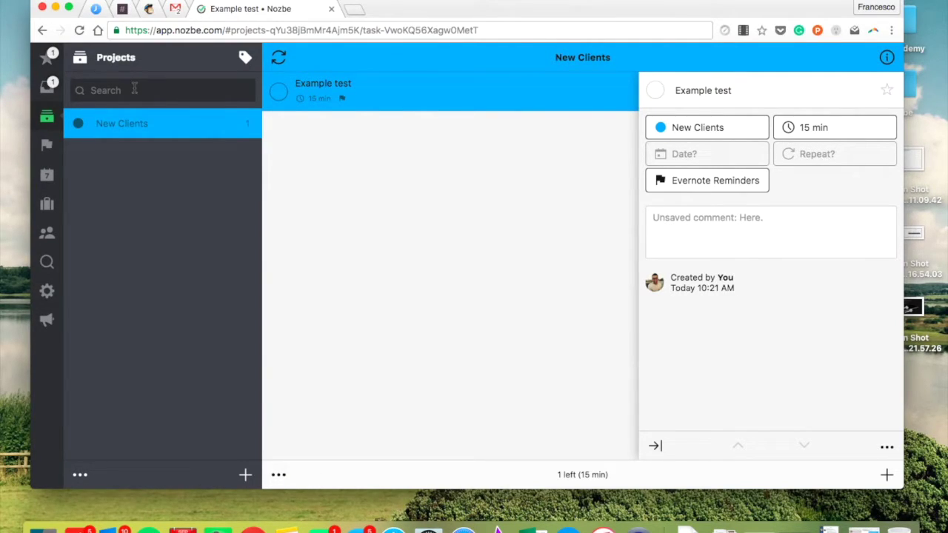
{"action": "left_click", "coordinate": [54, 58]}
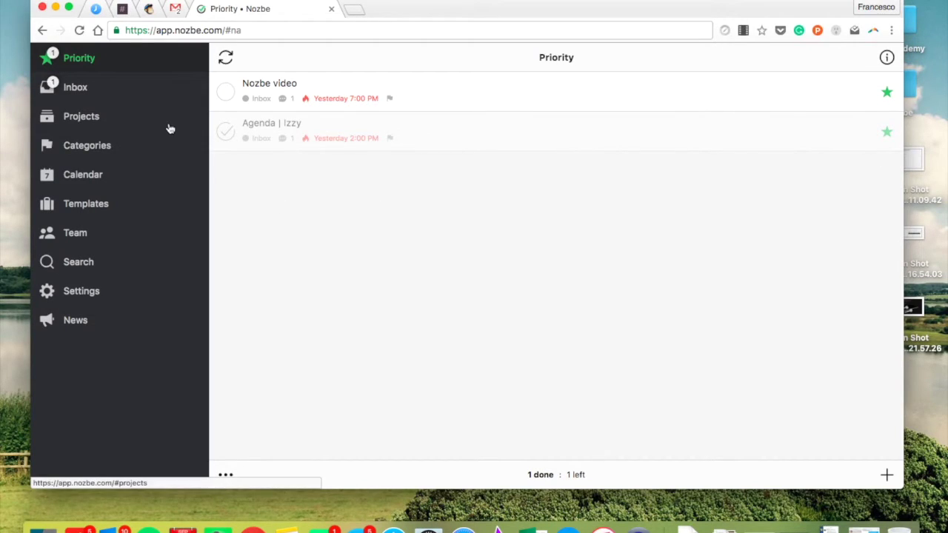
- Show the Categories list, pick Evernote Reminders, and open the Nozbe video task's details
{"action": "left_click", "coordinate": [121, 150]}
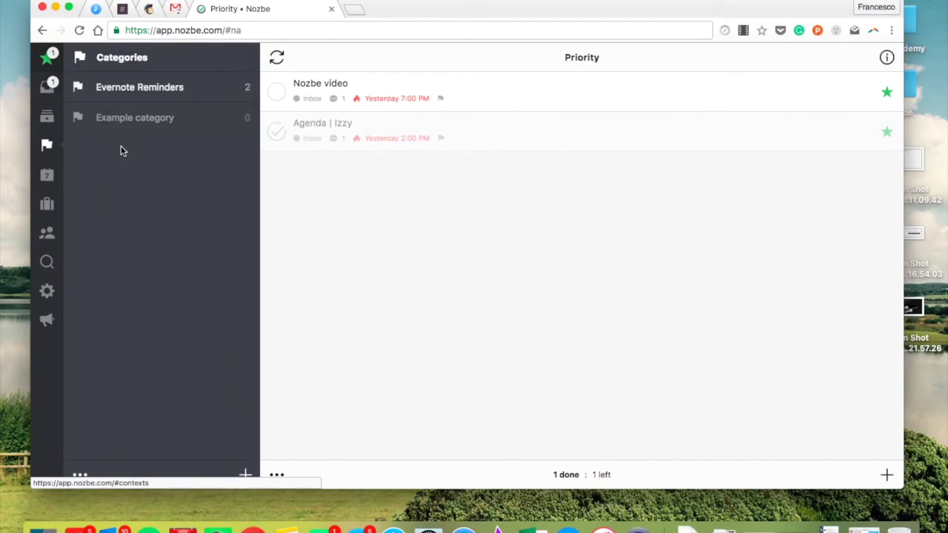
{"action": "left_click", "coordinate": [163, 87]}
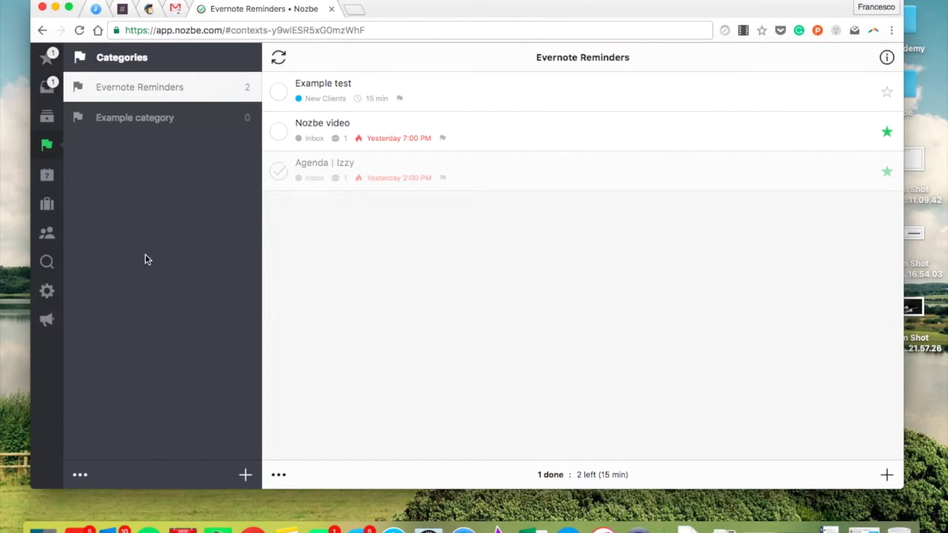
{"action": "left_click", "coordinate": [454, 137]}
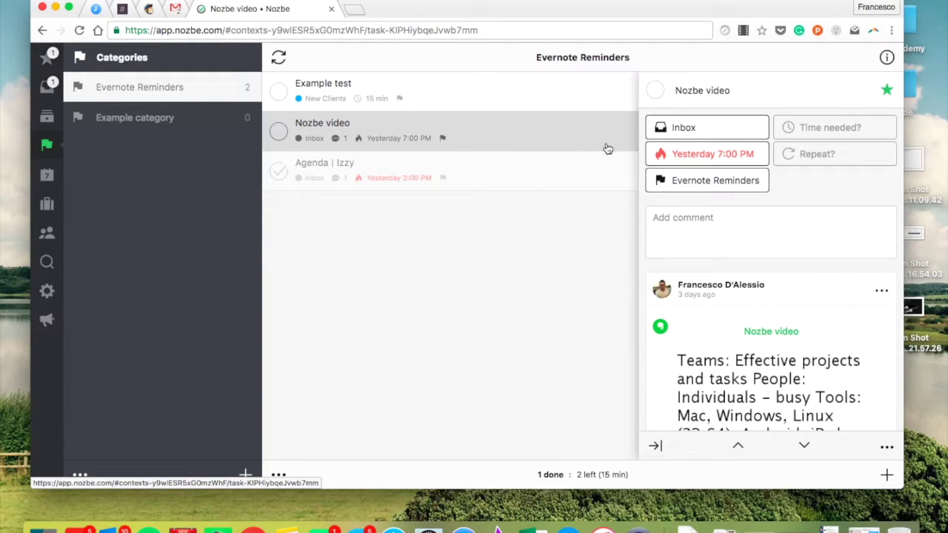
- Scroll through Nozbe video's attached note, then collapse its details panel
{"action": "scroll", "coordinate": [796, 239], "scroll_direction": "down", "scroll_amount": 5}
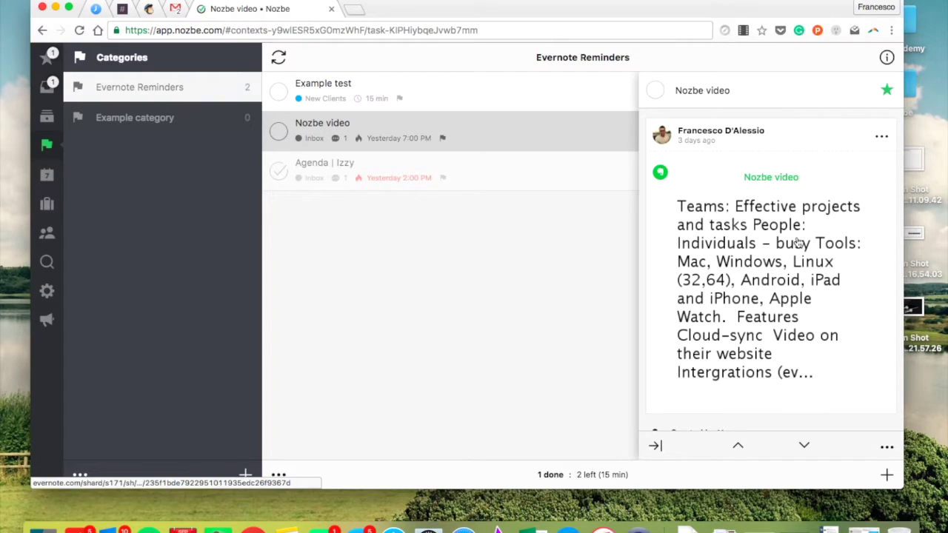
{"action": "scroll", "coordinate": [785, 240], "scroll_direction": "down", "scroll_amount": 1}
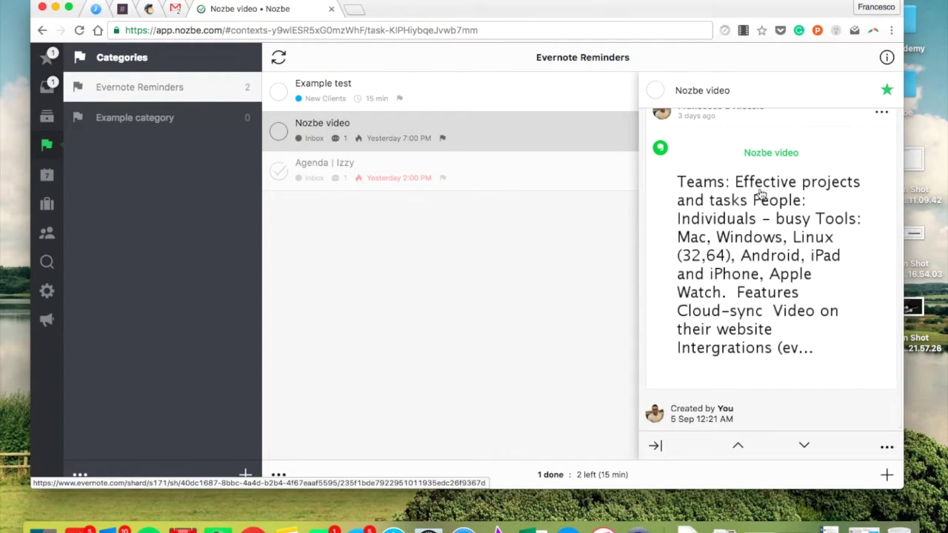
{"action": "scroll", "coordinate": [766, 185], "scroll_direction": "up", "scroll_amount": 5}
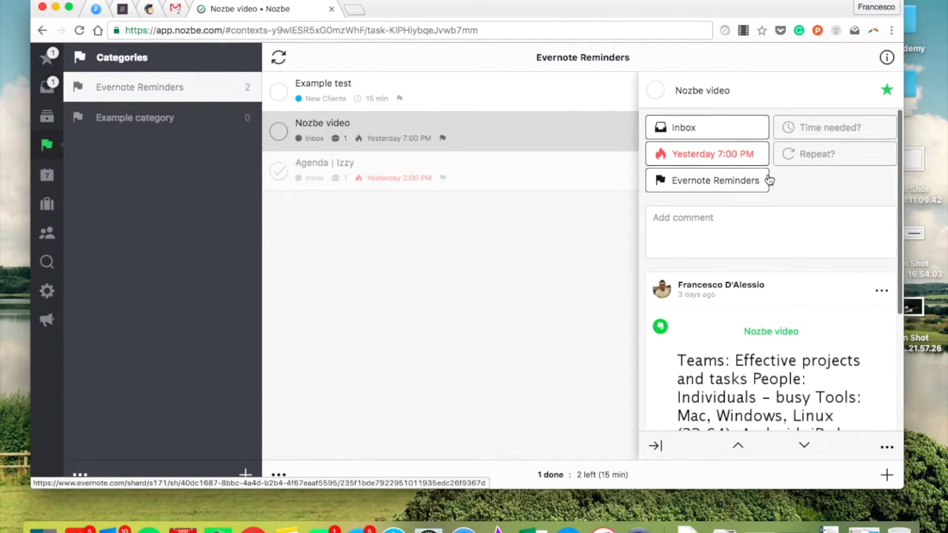
{"action": "left_click", "coordinate": [537, 220]}
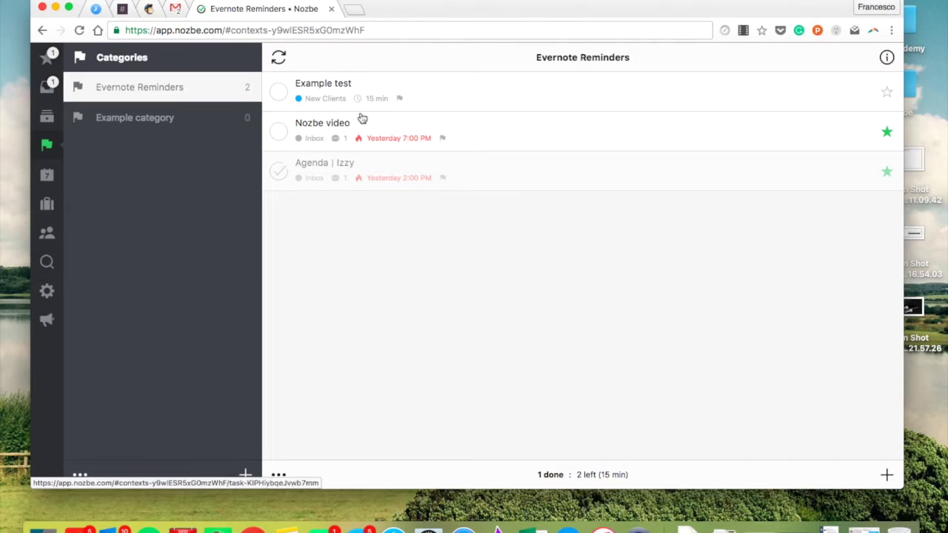
- Show the new-task row, open the empty Example category, and display the calendar month view
{"action": "left_click", "coordinate": [888, 475]}
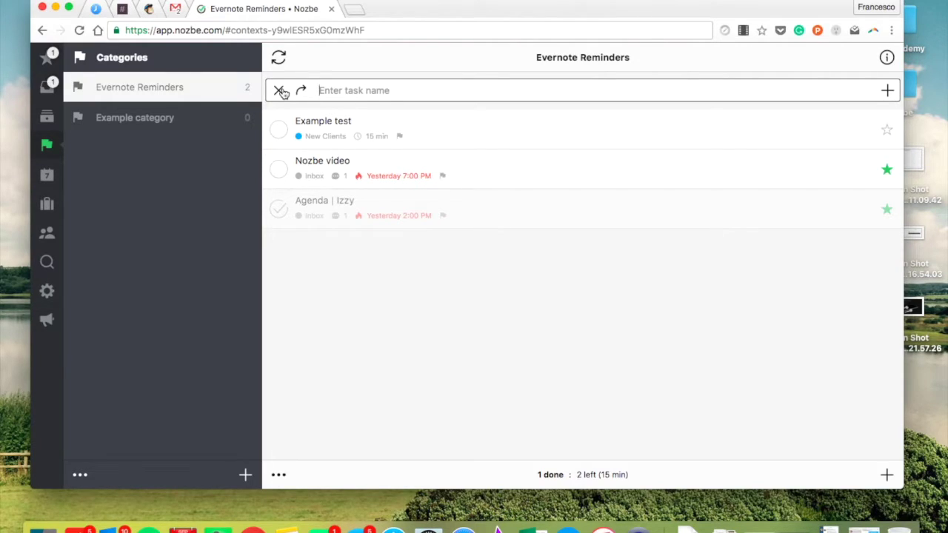
{"action": "left_click", "coordinate": [148, 121]}
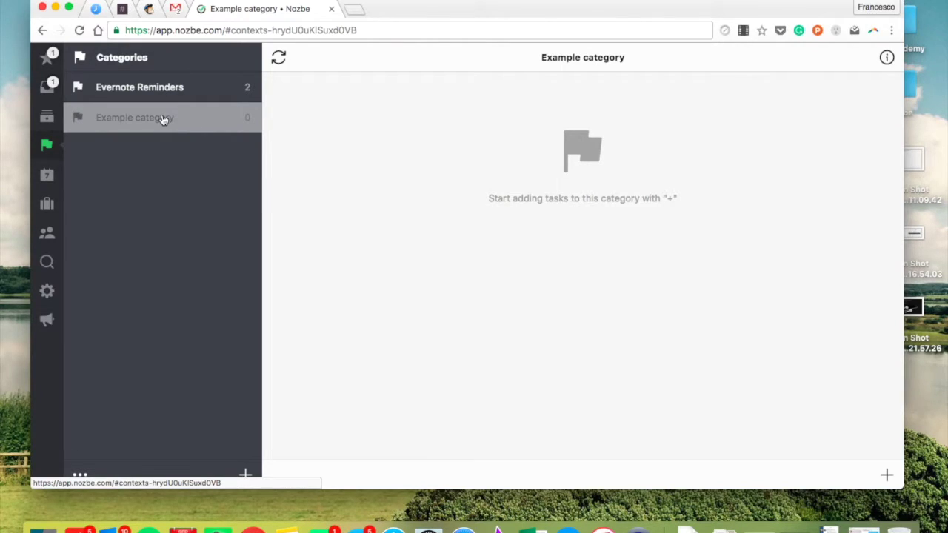
{"action": "left_click", "coordinate": [47, 178]}
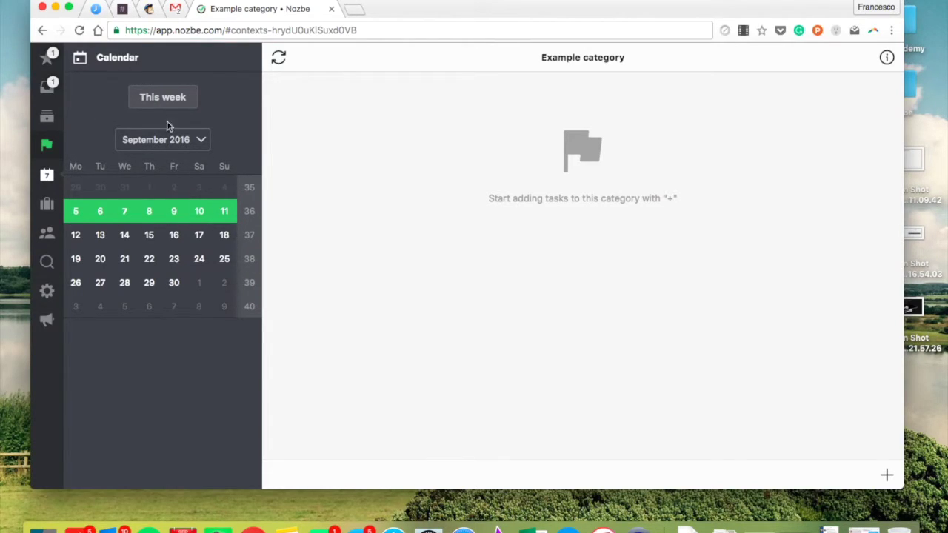
- Switch to the This week calendar, keeping September 2016 as the shown month
{"action": "left_click", "coordinate": [170, 97]}
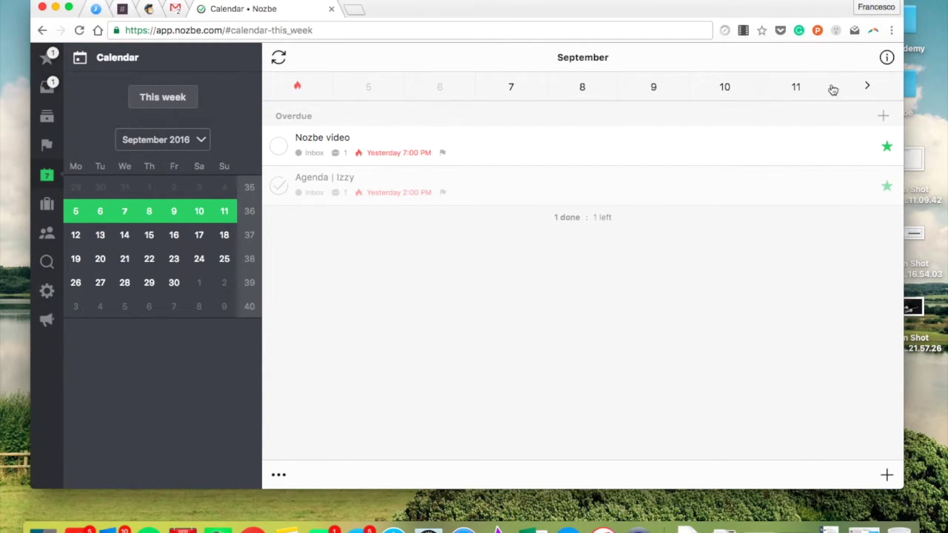
{"action": "left_click", "coordinate": [151, 148]}
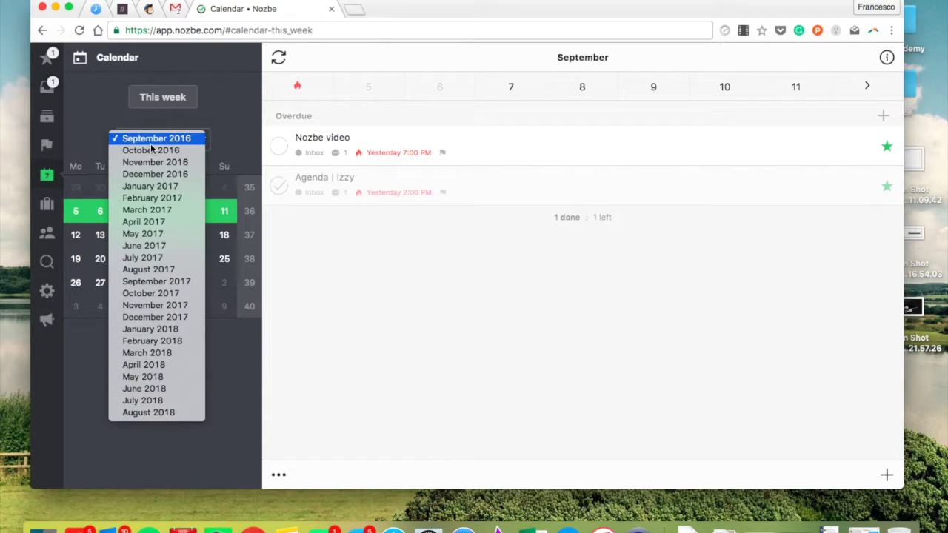
{"action": "left_click", "coordinate": [214, 375]}
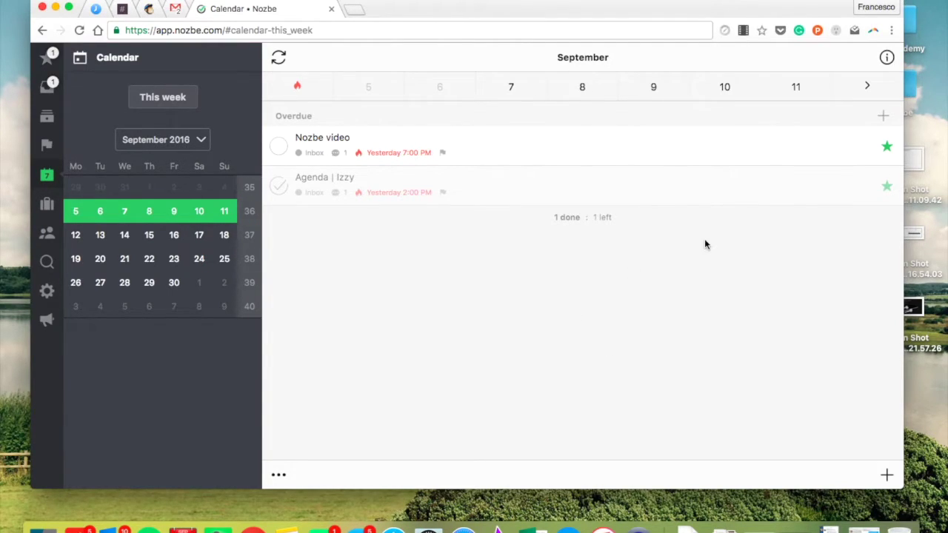
- Open and close the week's info panel and the Nozbe video task's details
{"action": "left_click", "coordinate": [885, 59]}
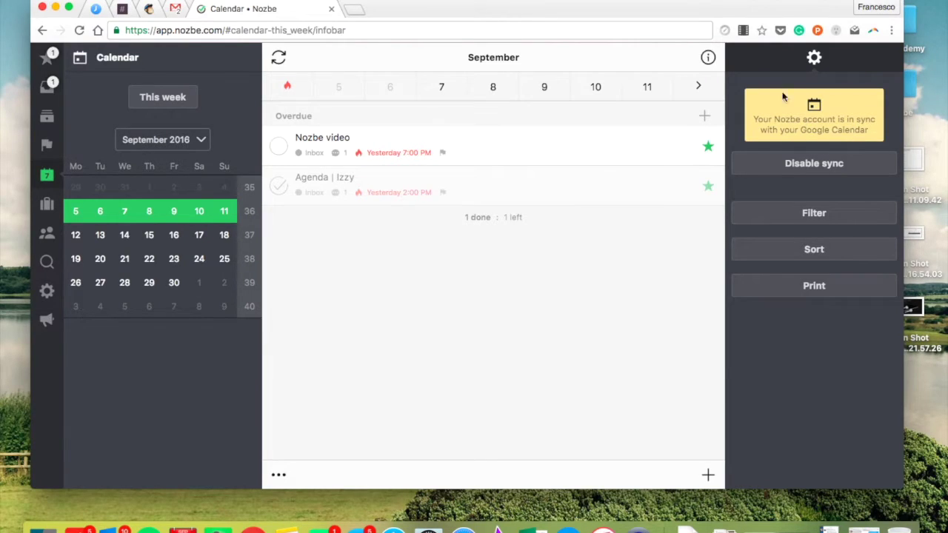
{"action": "left_click", "coordinate": [709, 60]}
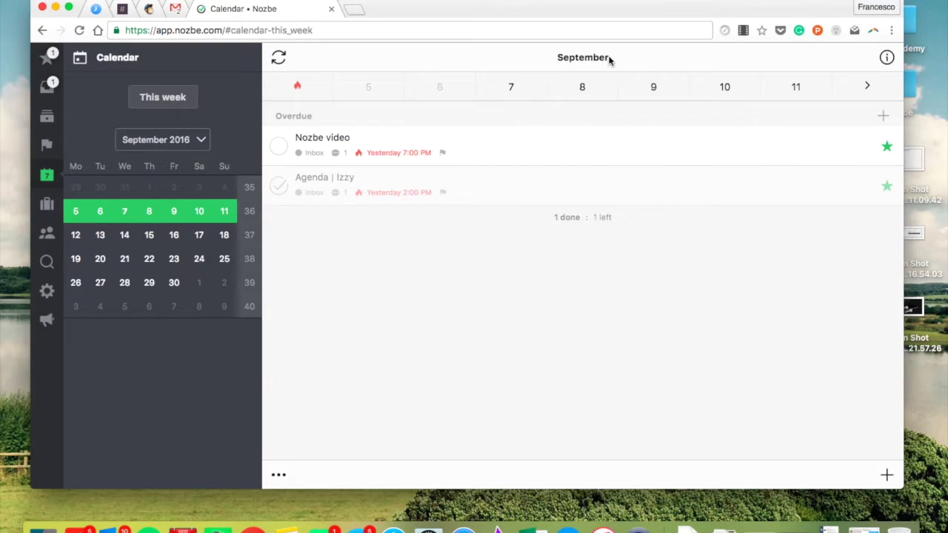
{"action": "left_click", "coordinate": [438, 145]}
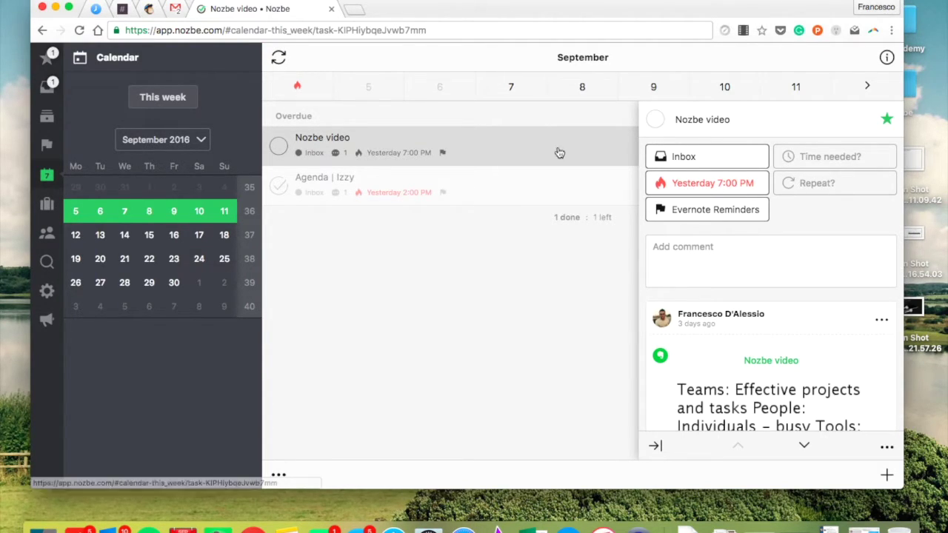
{"action": "left_click", "coordinate": [501, 239]}
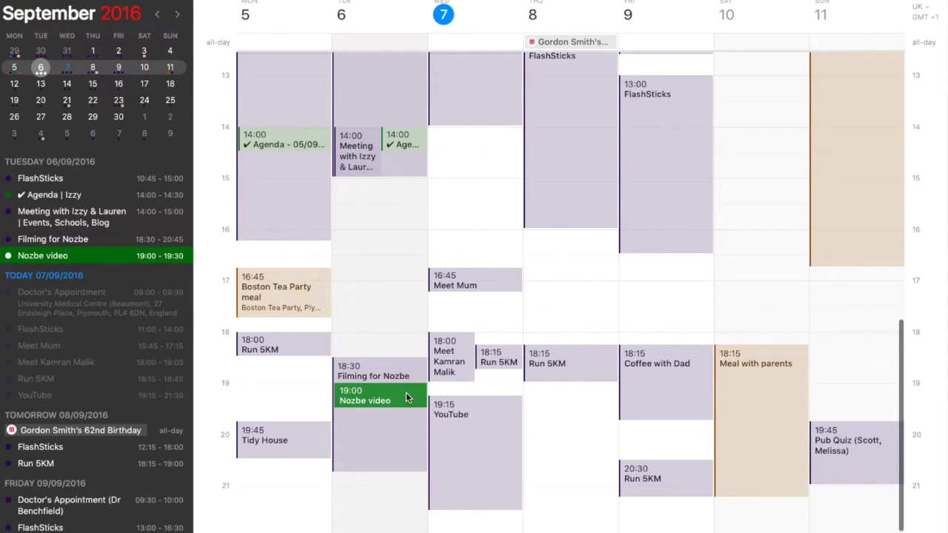
{"action": "double_click", "coordinate": [406, 393]}
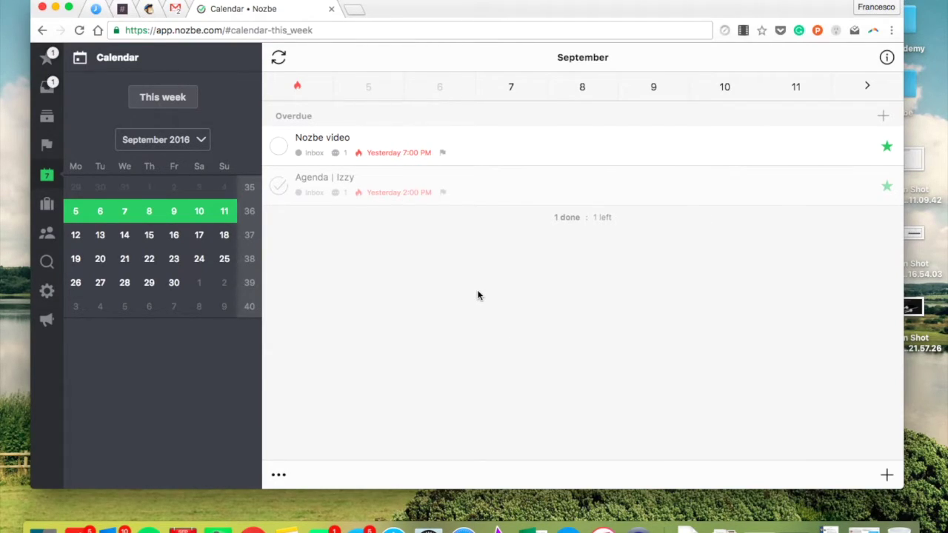
- Open the Template example template and glance at its 'Buy a pasty!' task
{"action": "left_click", "coordinate": [48, 205]}
{"action": "left_click", "coordinate": [123, 88]}
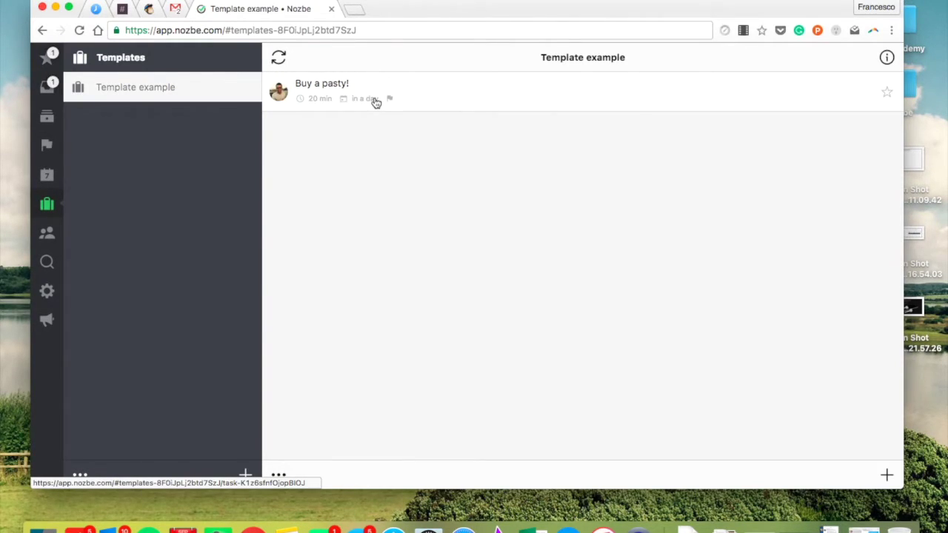
{"action": "left_click", "coordinate": [347, 90]}
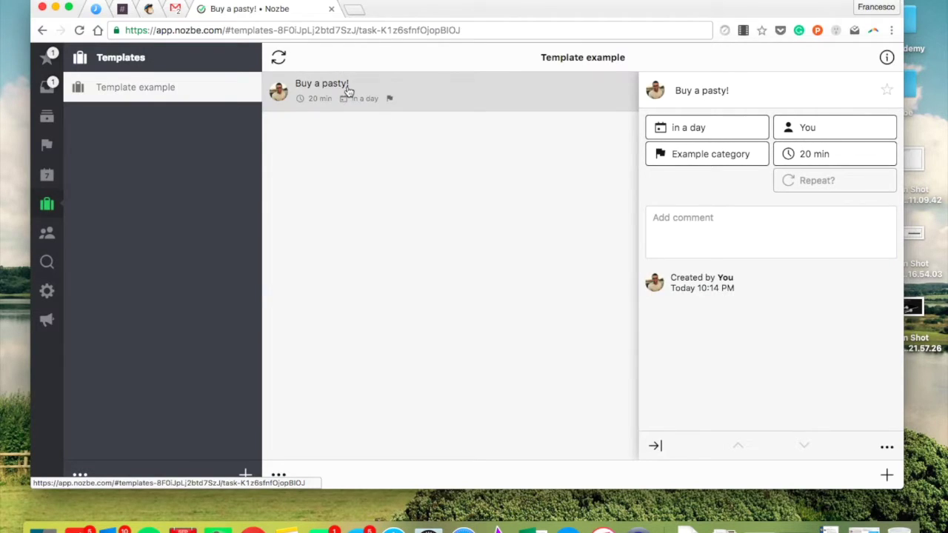
{"action": "left_click", "coordinate": [518, 162]}
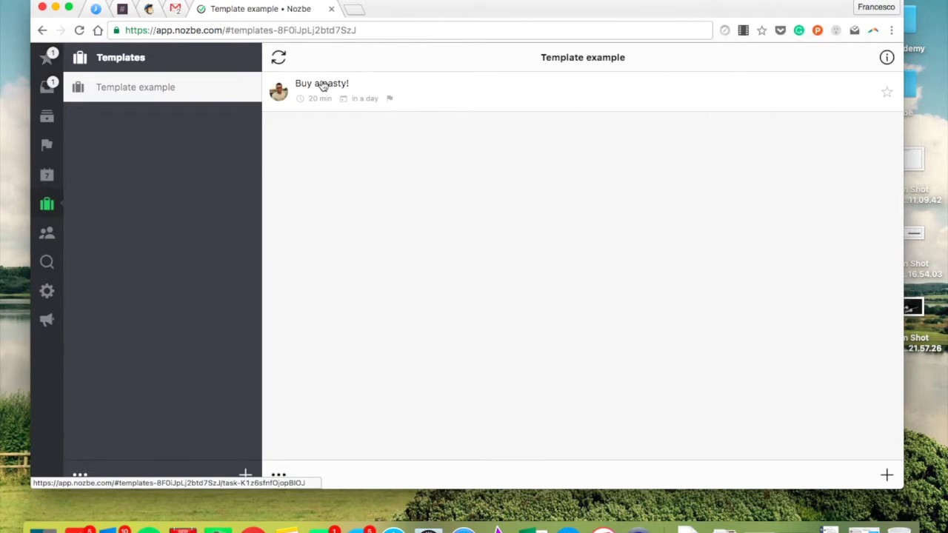
- In the template's settings, keep the colour and set the icon to a battery; show Team
{"action": "left_click", "coordinate": [887, 57]}
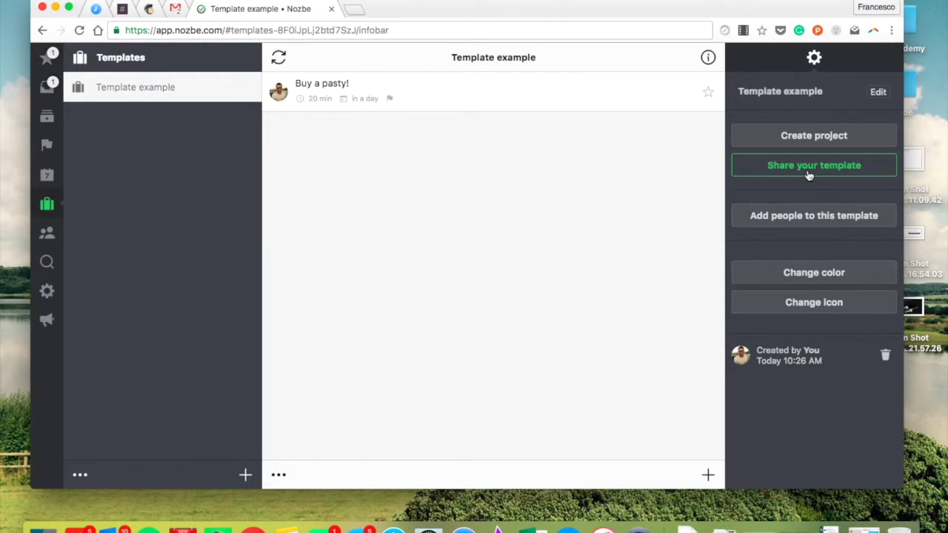
{"action": "left_click", "coordinate": [813, 273]}
{"action": "left_click", "coordinate": [604, 236]}
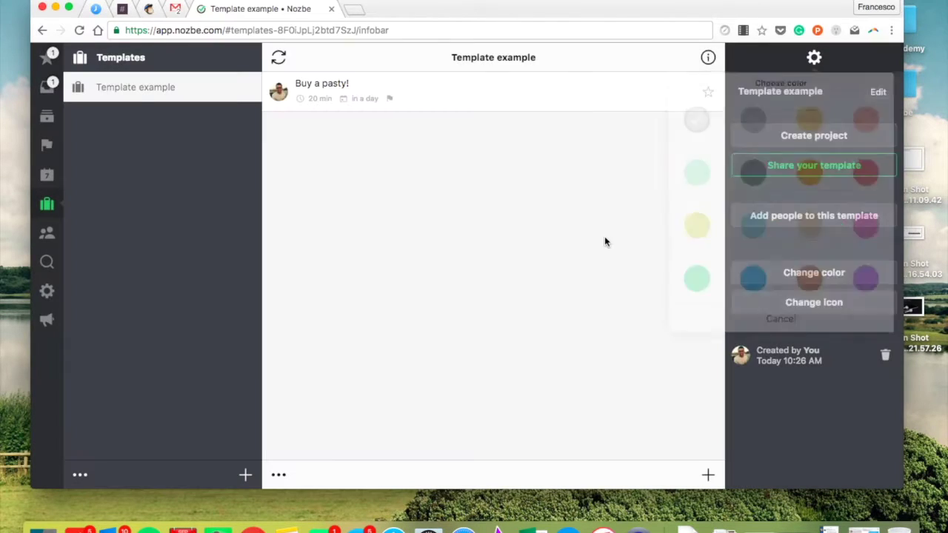
{"action": "left_click", "coordinate": [817, 309]}
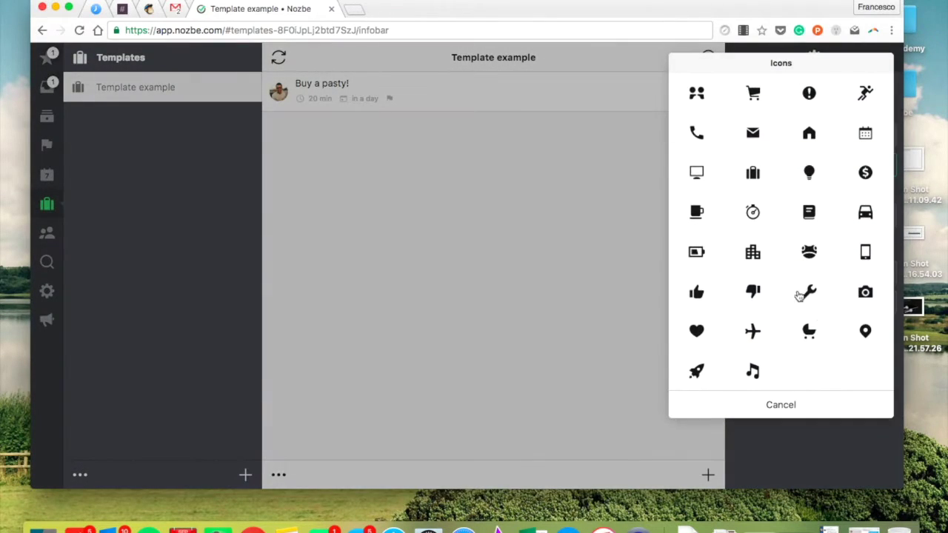
{"action": "left_click", "coordinate": [759, 213]}
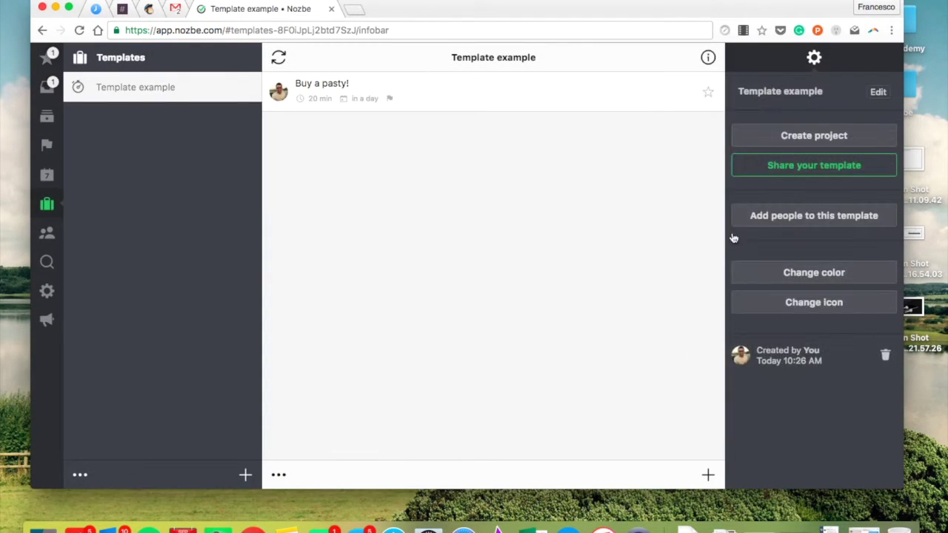
{"action": "left_click", "coordinate": [787, 305]}
{"action": "left_click", "coordinate": [697, 252]}
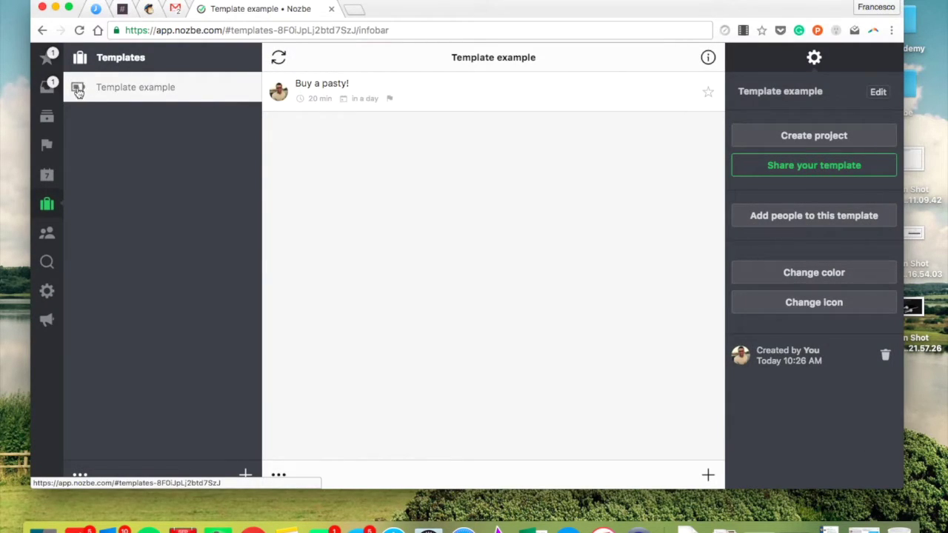
{"action": "left_click", "coordinate": [44, 244]}
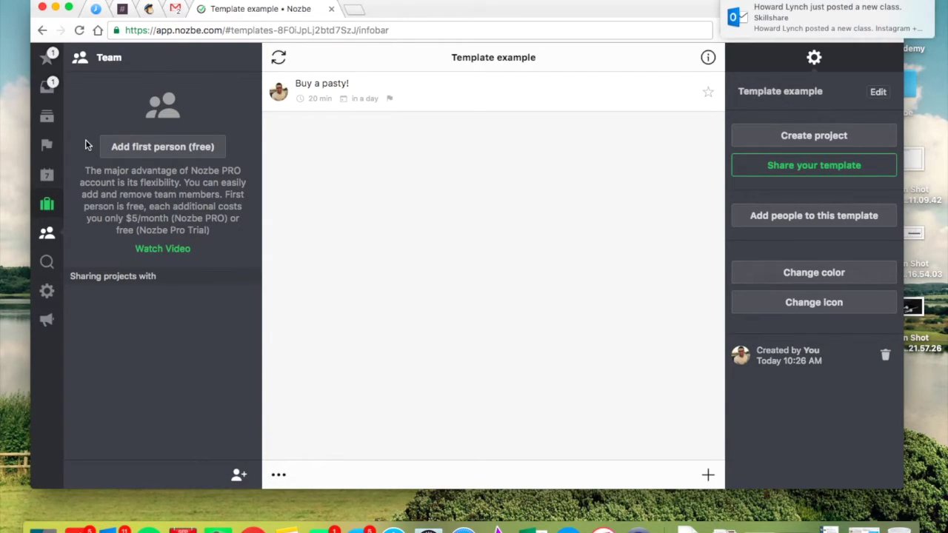
- Open search briefly, then open Your Account Settings showing Users 1 / 1000 and version 3.2.2
{"action": "left_click", "coordinate": [47, 261]}
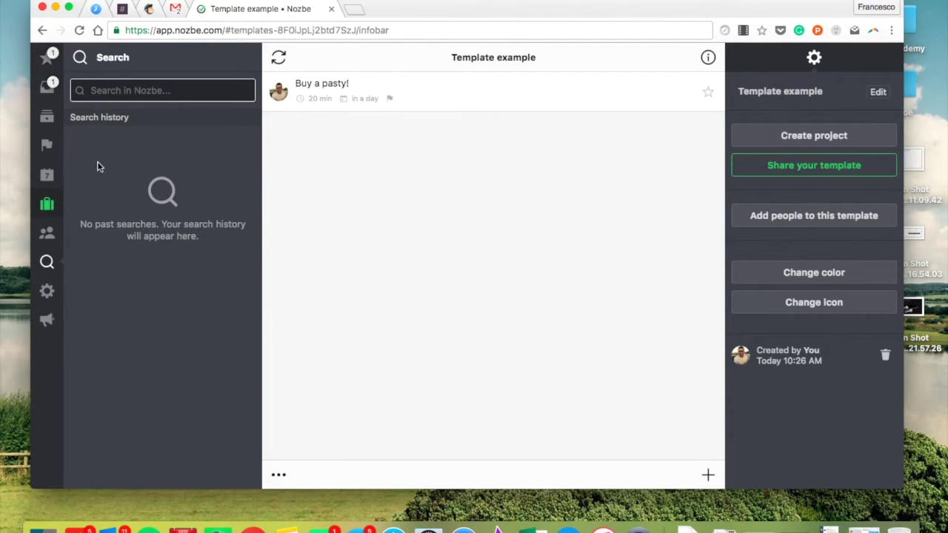
{"action": "left_click", "coordinate": [47, 290]}
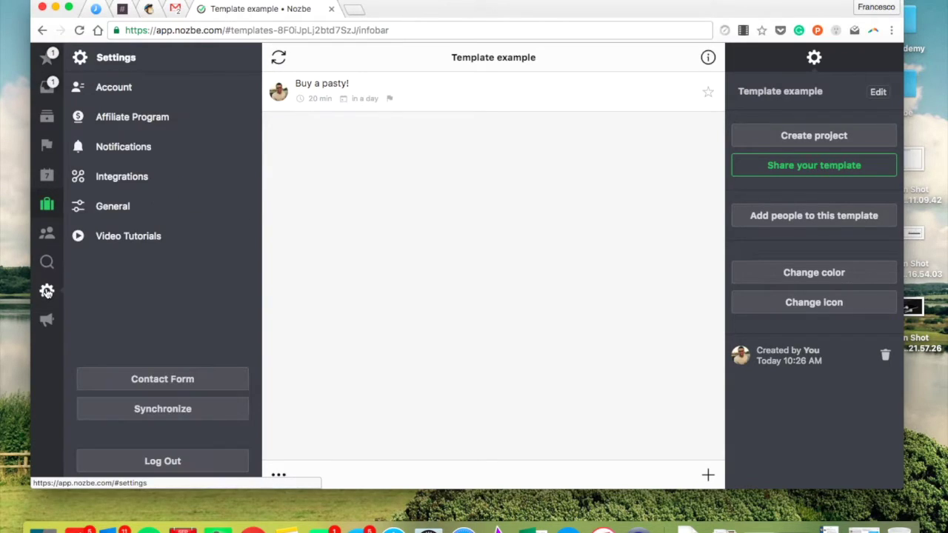
{"action": "left_click", "coordinate": [123, 89]}
- Skim the account settings, then view the Affiliate Program partner ID and referral link
{"action": "scroll", "coordinate": [397, 258], "scroll_direction": "down", "scroll_amount": 10}
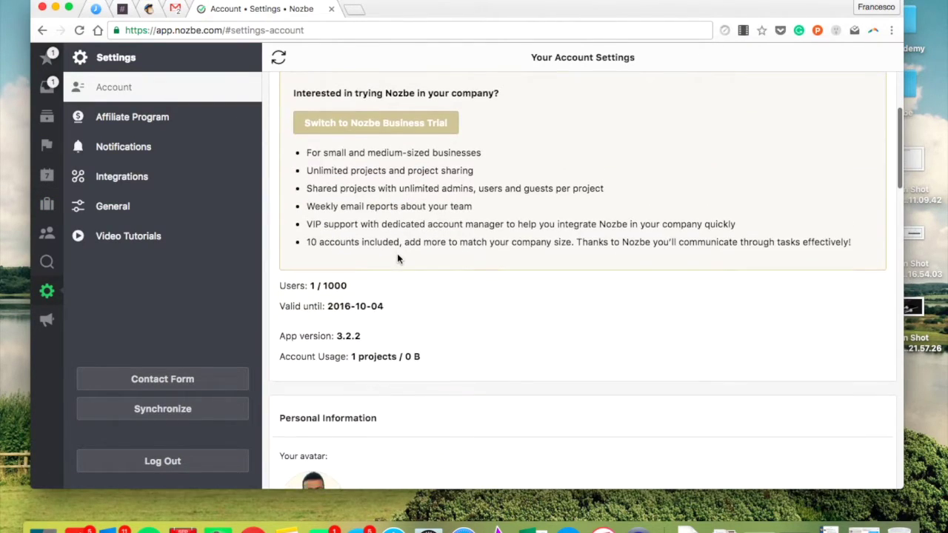
{"action": "scroll", "coordinate": [397, 257], "scroll_direction": "up", "scroll_amount": 10}
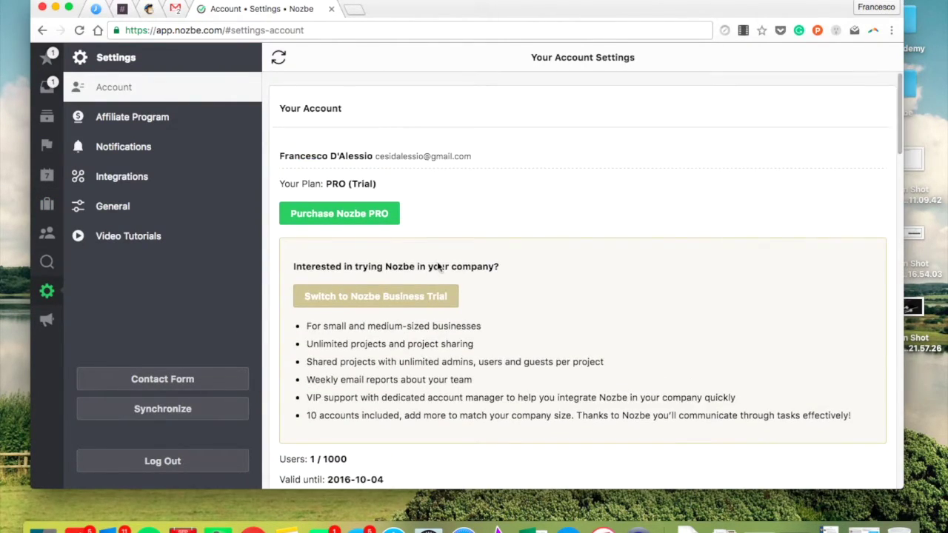
{"action": "left_click", "coordinate": [157, 126]}
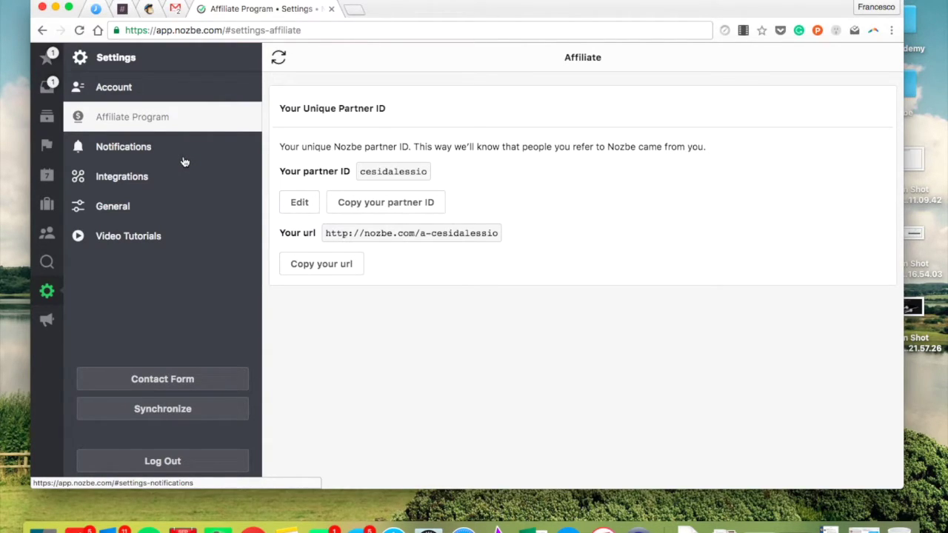
- Review the email and push notification settings, then move on to the Integrations settings
{"action": "left_click", "coordinate": [129, 147]}
{"action": "scroll", "coordinate": [380, 222], "scroll_direction": "down", "scroll_amount": 1}
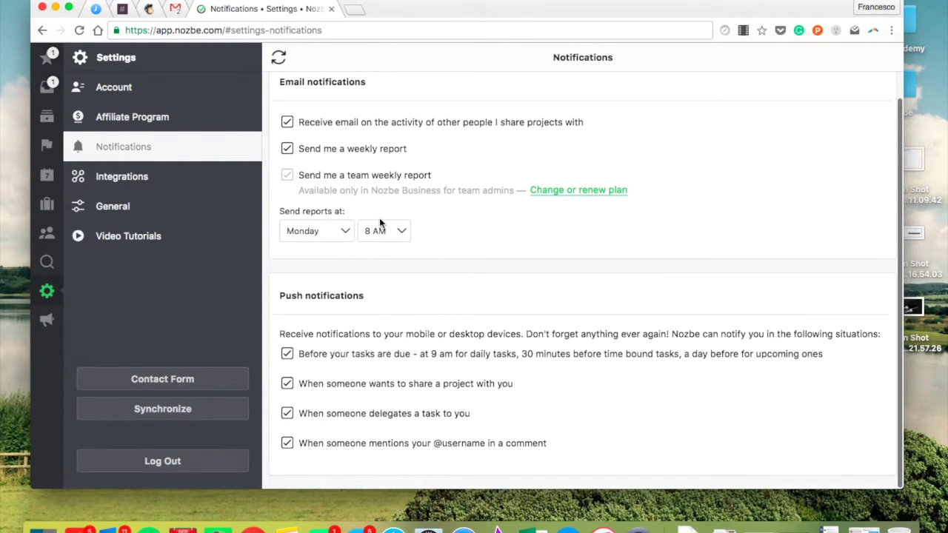
{"action": "scroll", "coordinate": [380, 222], "scroll_direction": "up", "scroll_amount": 1}
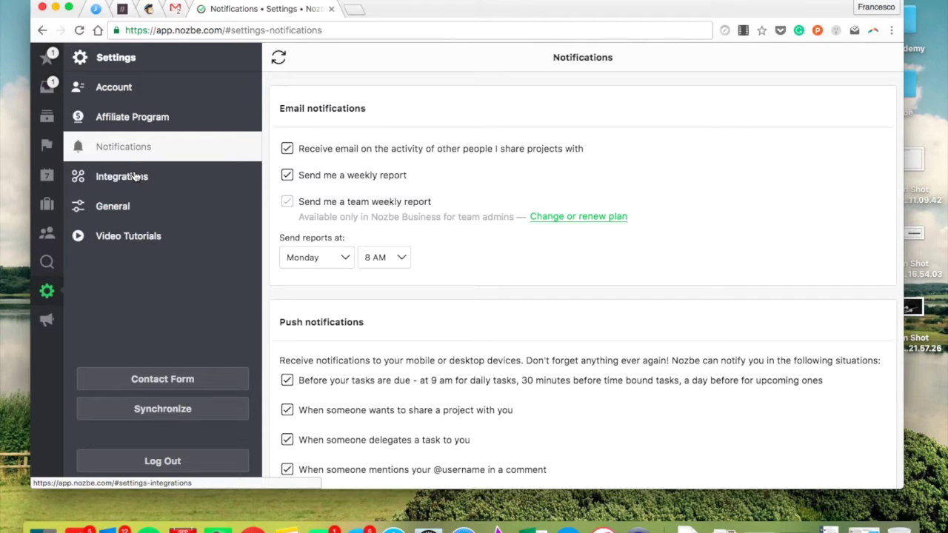
{"action": "scroll", "coordinate": [389, 309], "scroll_direction": "down", "scroll_amount": 1}
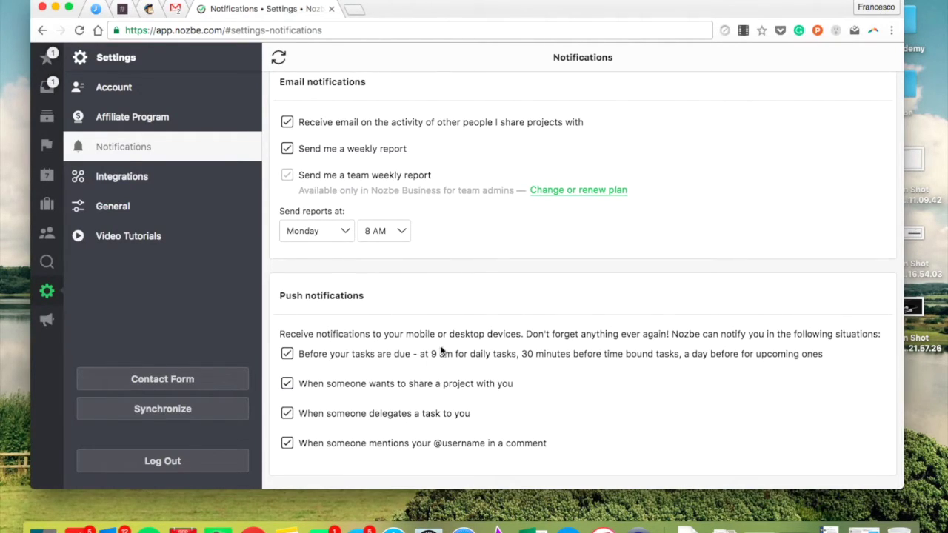
{"action": "left_click", "coordinate": [134, 178]}
- Scroll through the Google Calendar, Evernote, Dropbox, Box and Google Drive integration sections
{"action": "scroll", "coordinate": [373, 239], "scroll_direction": "down", "scroll_amount": 5}
{"action": "scroll", "coordinate": [372, 241], "scroll_direction": "up", "scroll_amount": 2}
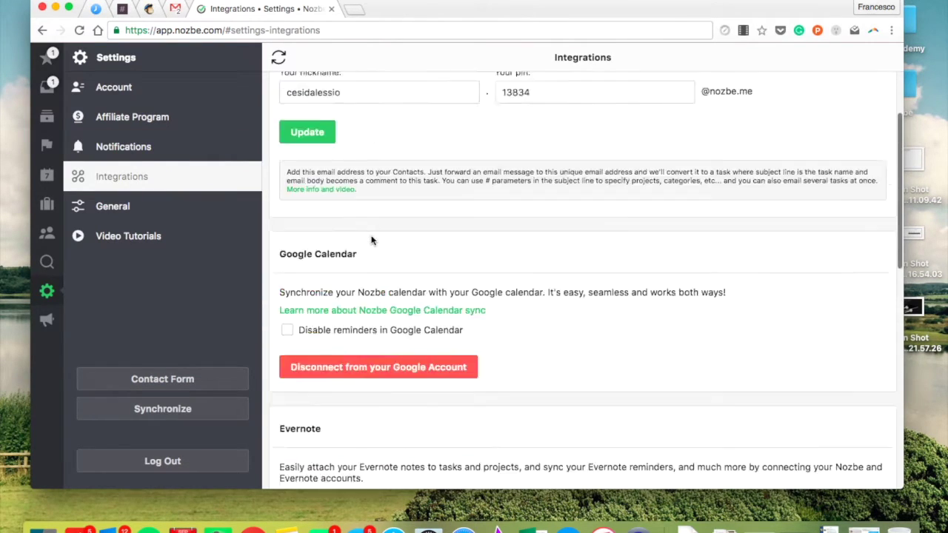
{"action": "scroll", "coordinate": [371, 241], "scroll_direction": "up", "scroll_amount": 3}
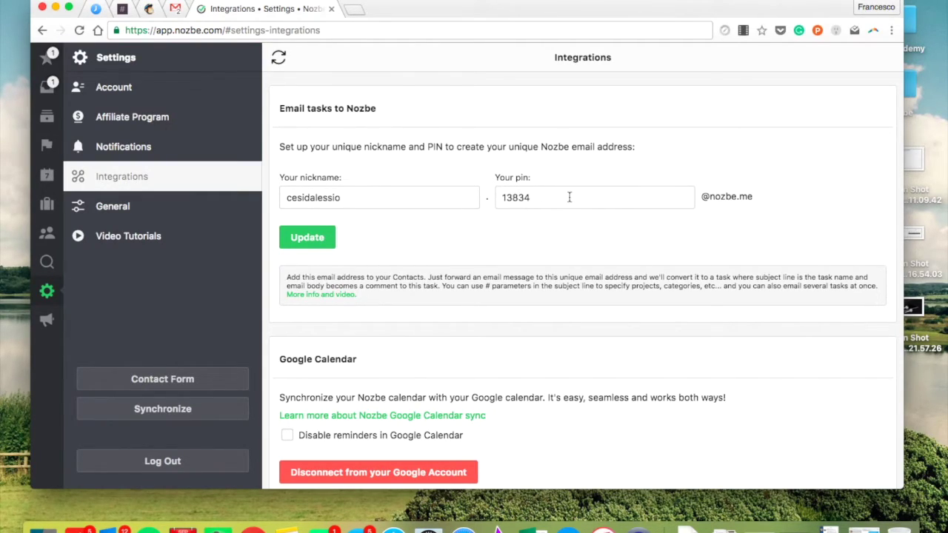
{"action": "scroll", "coordinate": [373, 267], "scroll_direction": "down", "scroll_amount": 2}
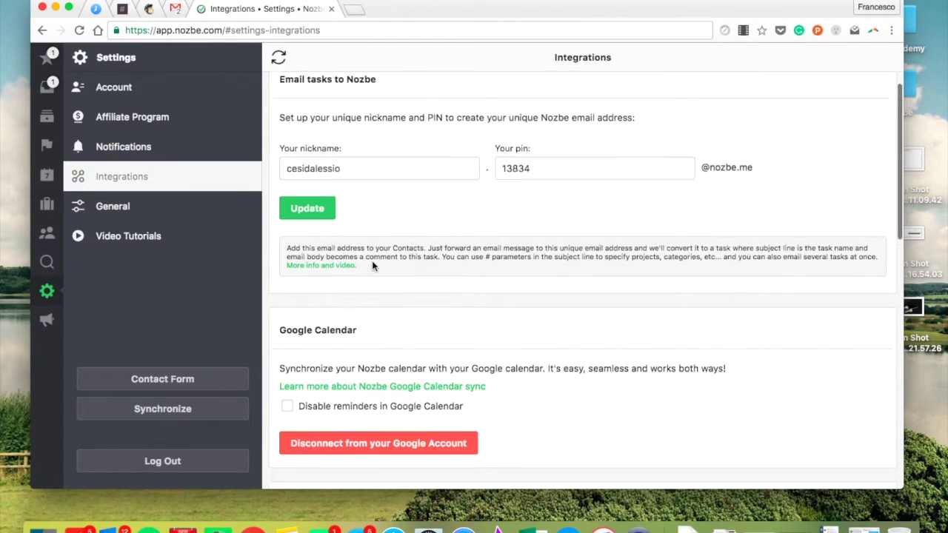
{"action": "scroll", "coordinate": [373, 267], "scroll_direction": "down", "scroll_amount": 2}
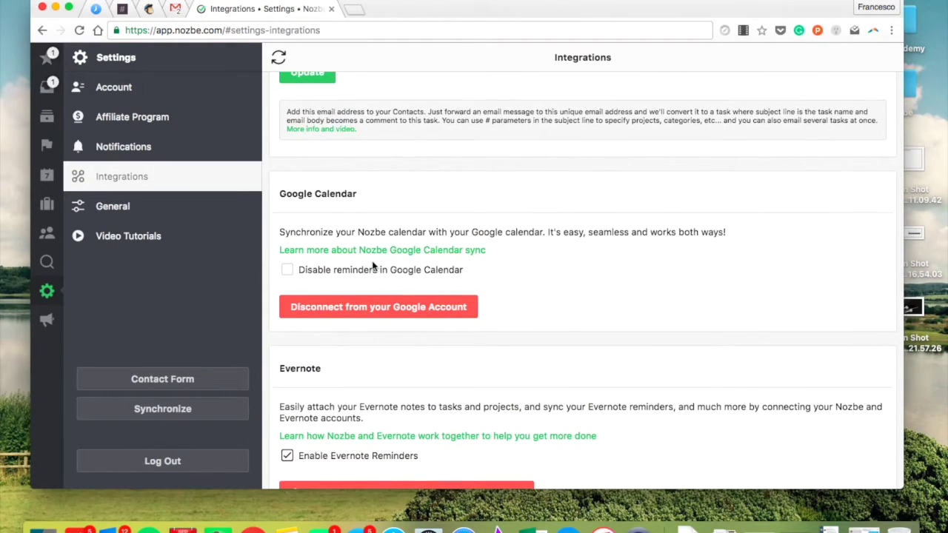
{"action": "scroll", "coordinate": [372, 266], "scroll_direction": "up", "scroll_amount": 4}
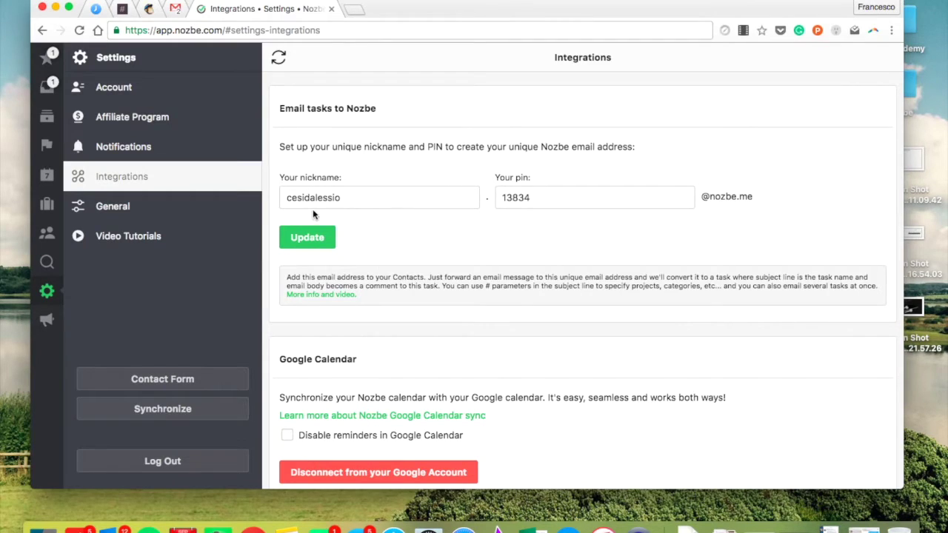
{"action": "scroll", "coordinate": [482, 326], "scroll_direction": "down", "scroll_amount": 2}
{"action": "scroll", "coordinate": [482, 326], "scroll_direction": "down", "scroll_amount": 3}
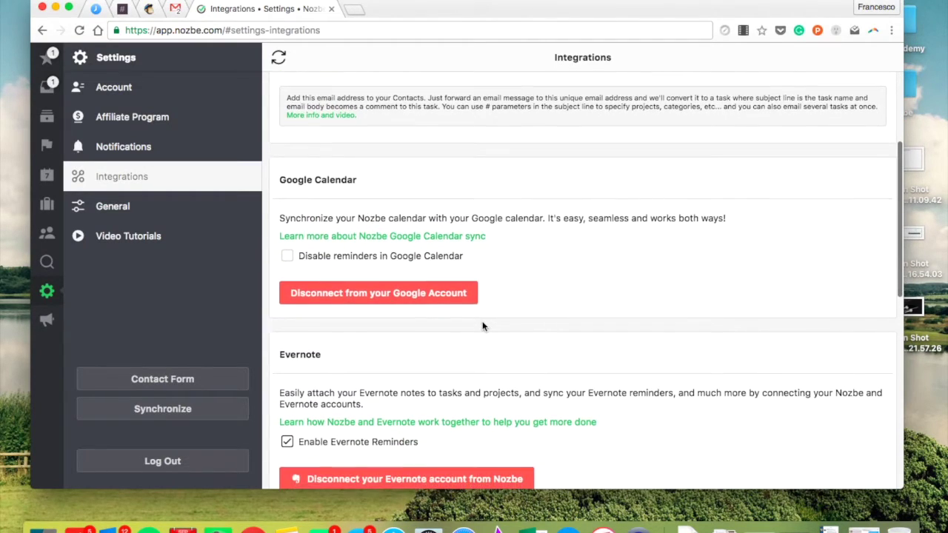
{"action": "scroll", "coordinate": [482, 326], "scroll_direction": "up", "scroll_amount": 2}
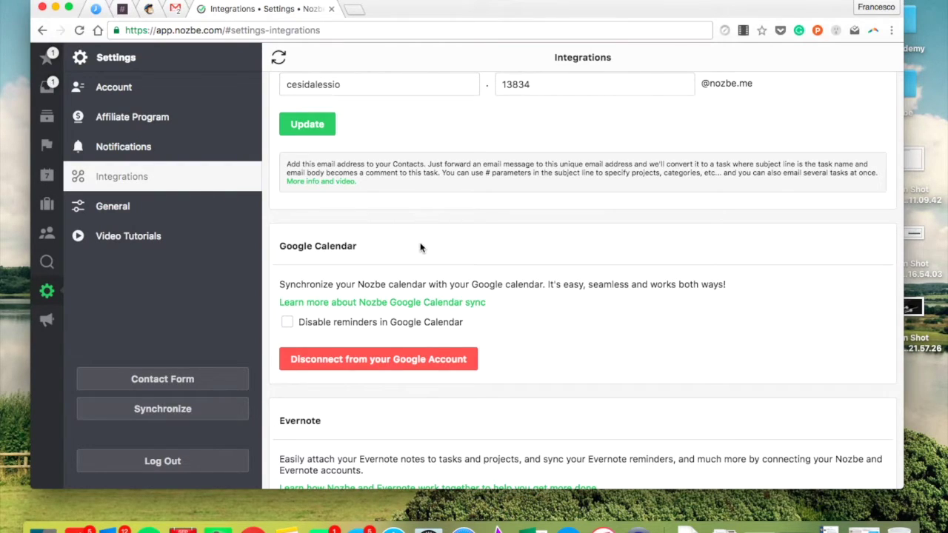
{"action": "scroll", "coordinate": [479, 300], "scroll_direction": "down", "scroll_amount": 4}
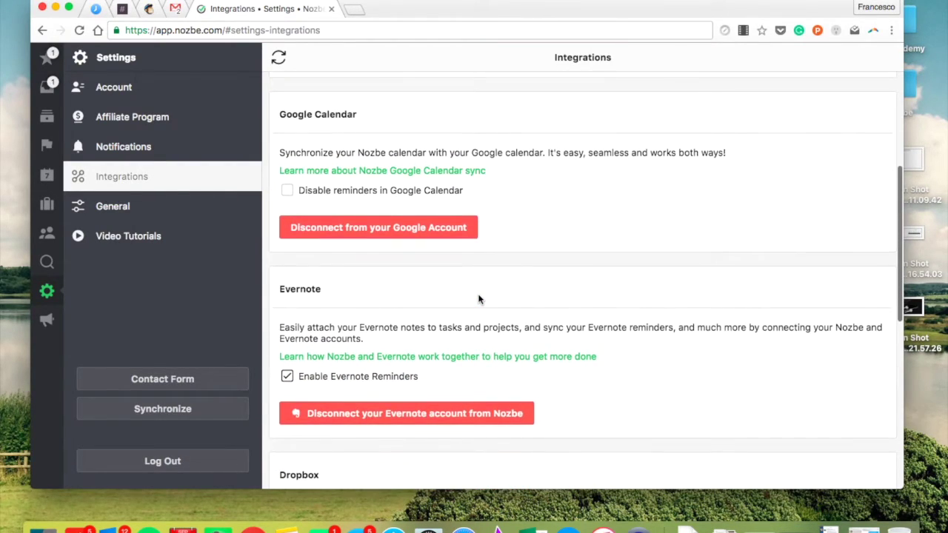
{"action": "scroll", "coordinate": [399, 245], "scroll_direction": "down", "scroll_amount": 2}
{"action": "scroll", "coordinate": [399, 246], "scroll_direction": "up", "scroll_amount": 1}
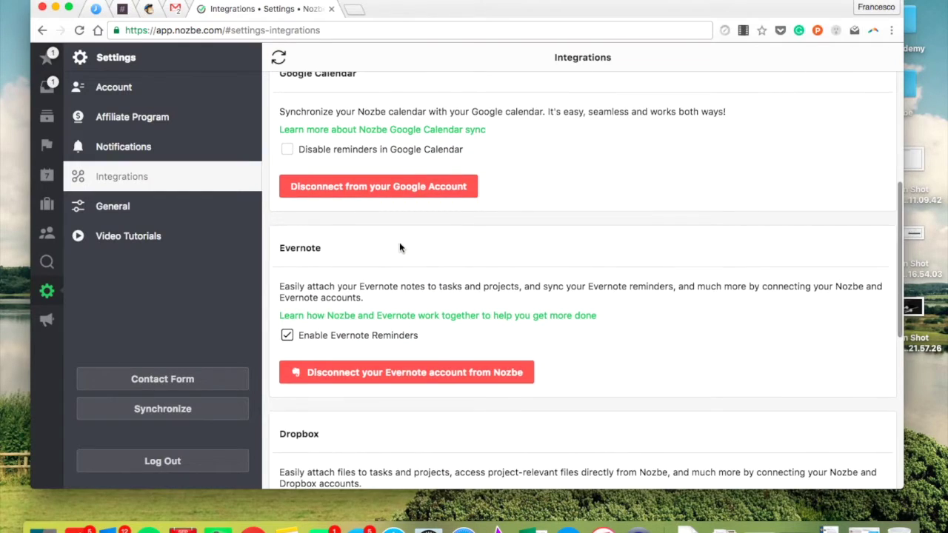
{"action": "scroll", "coordinate": [399, 245], "scroll_direction": "down", "scroll_amount": 4}
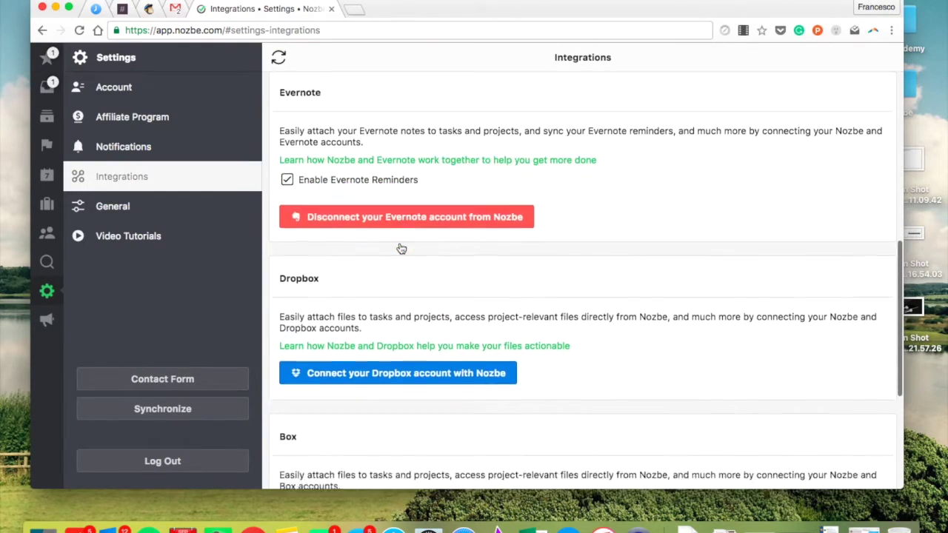
{"action": "scroll", "coordinate": [401, 249], "scroll_direction": "down", "scroll_amount": 1}
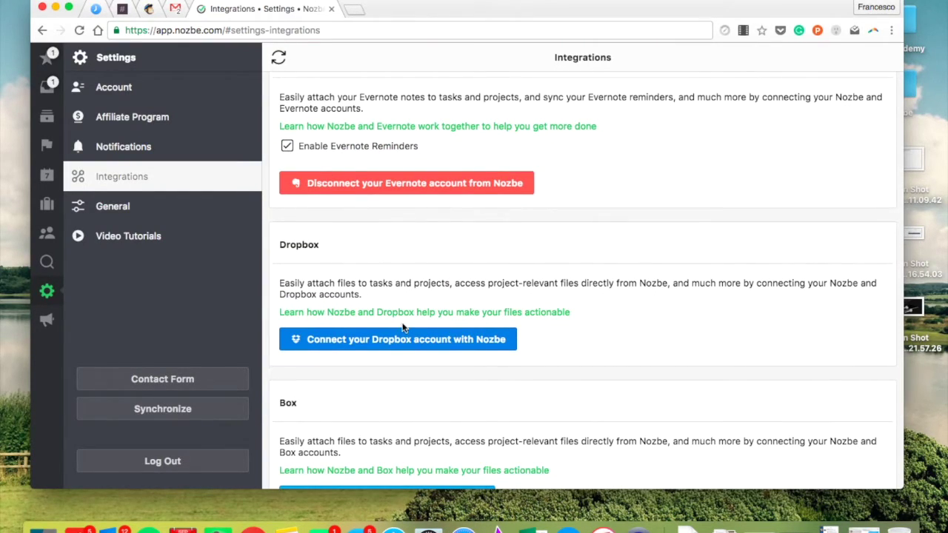
{"action": "scroll", "coordinate": [403, 327], "scroll_direction": "down", "scroll_amount": 3}
{"action": "scroll", "coordinate": [340, 252], "scroll_direction": "down", "scroll_amount": 3}
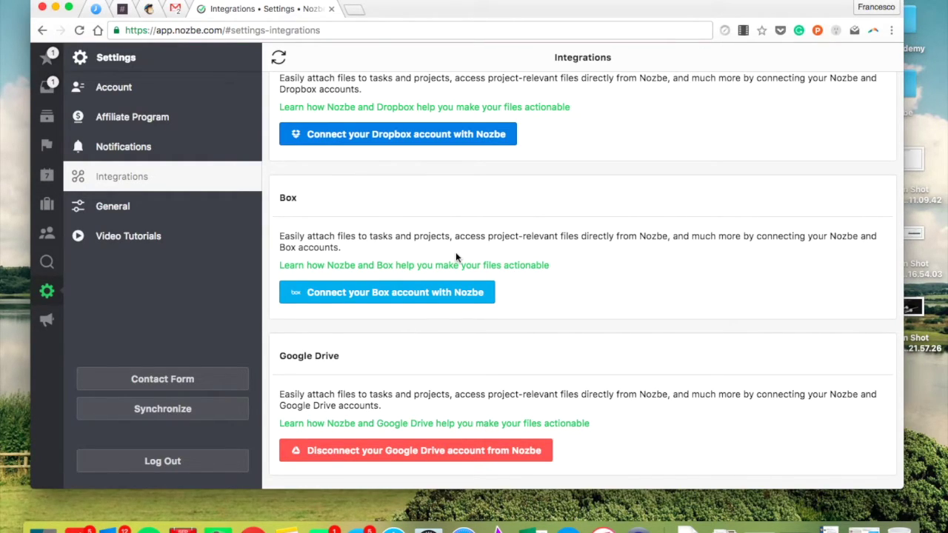
- Check the General gesture settings, then browse the Video Tutorials grid from goal setup to Email to Nozbe
{"action": "left_click", "coordinate": [118, 207]}
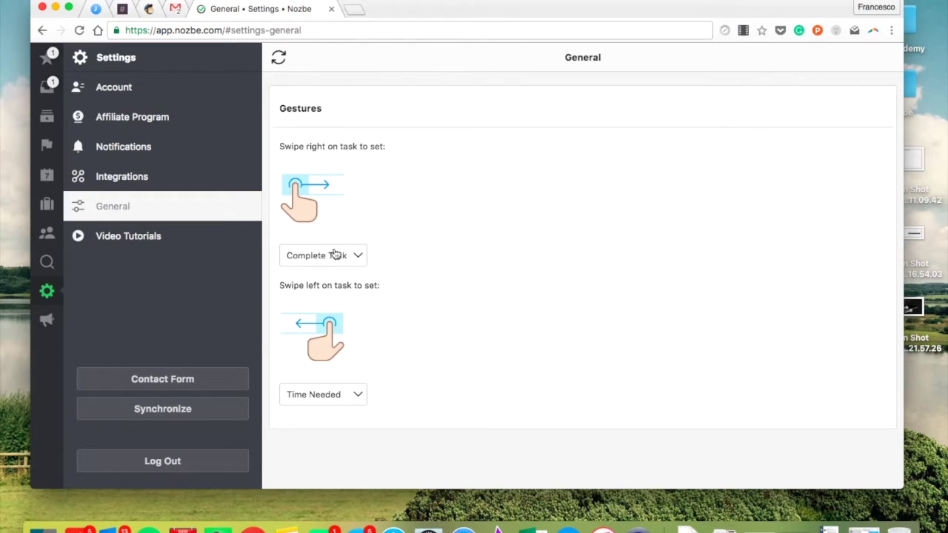
{"action": "left_click", "coordinate": [137, 237]}
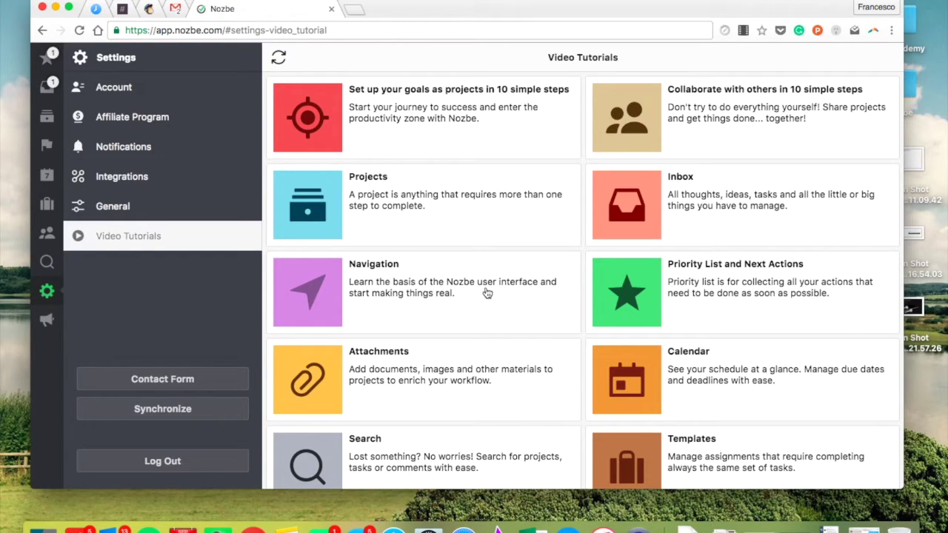
{"action": "scroll", "coordinate": [450, 239], "scroll_direction": "down", "scroll_amount": 10}
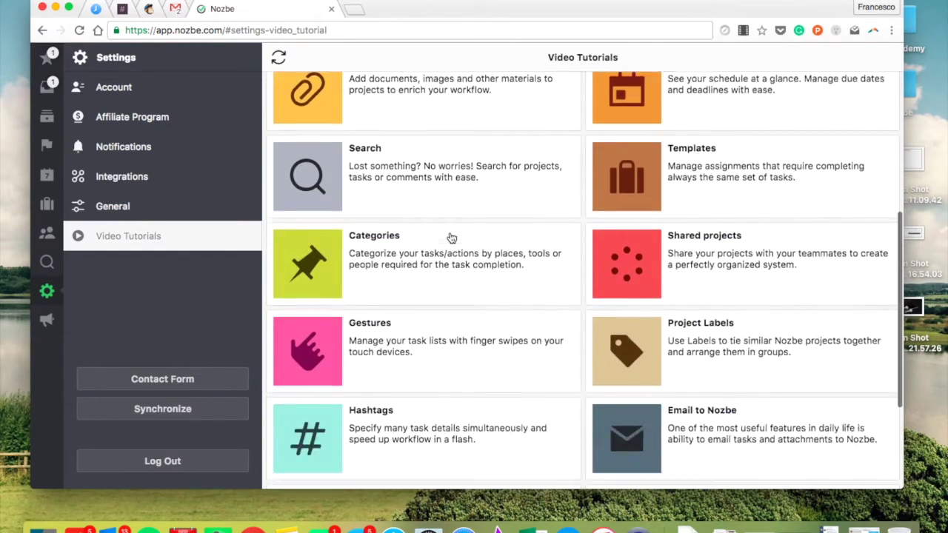
{"action": "scroll", "coordinate": [451, 238], "scroll_direction": "up", "scroll_amount": 10}
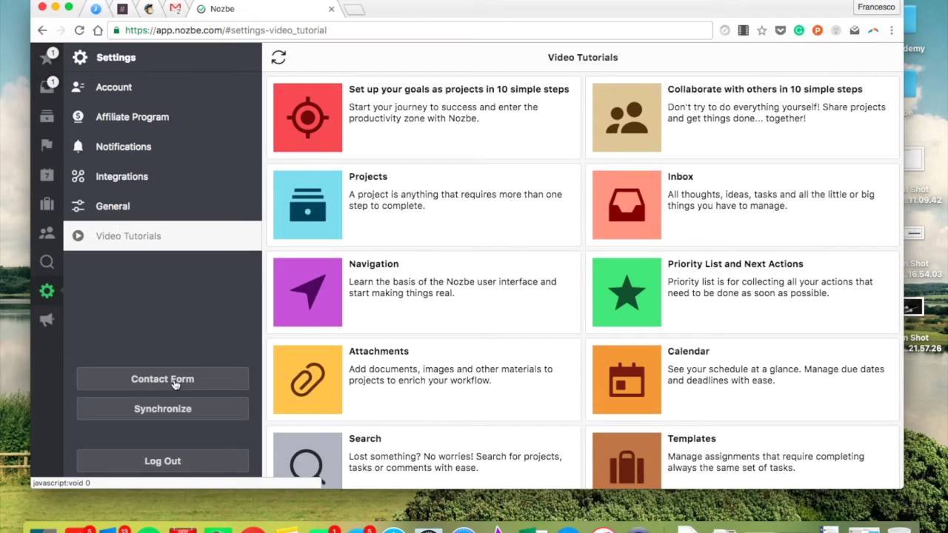
- Dismiss the contact form unsent, then browse the News feed articles including Nozbe 3.2
{"action": "left_click", "coordinate": [238, 378]}
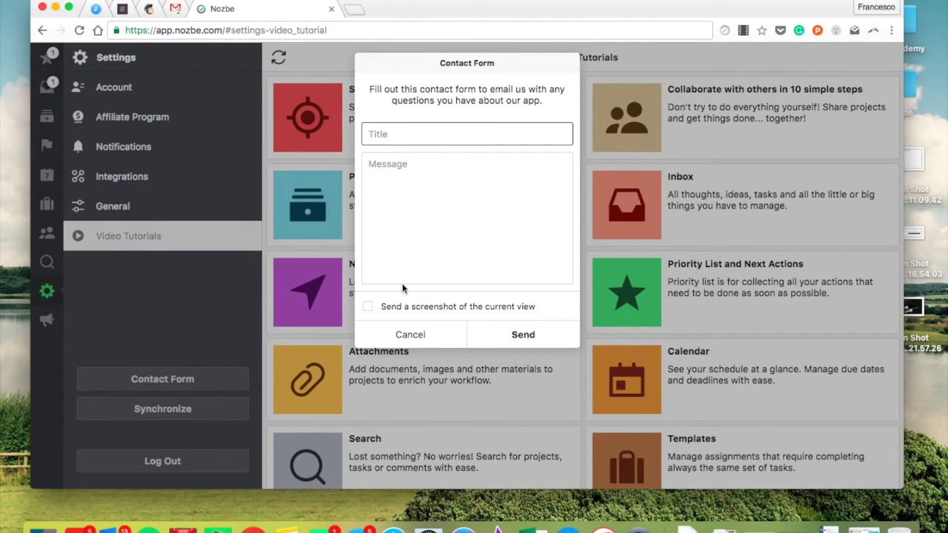
{"action": "left_click", "coordinate": [411, 334]}
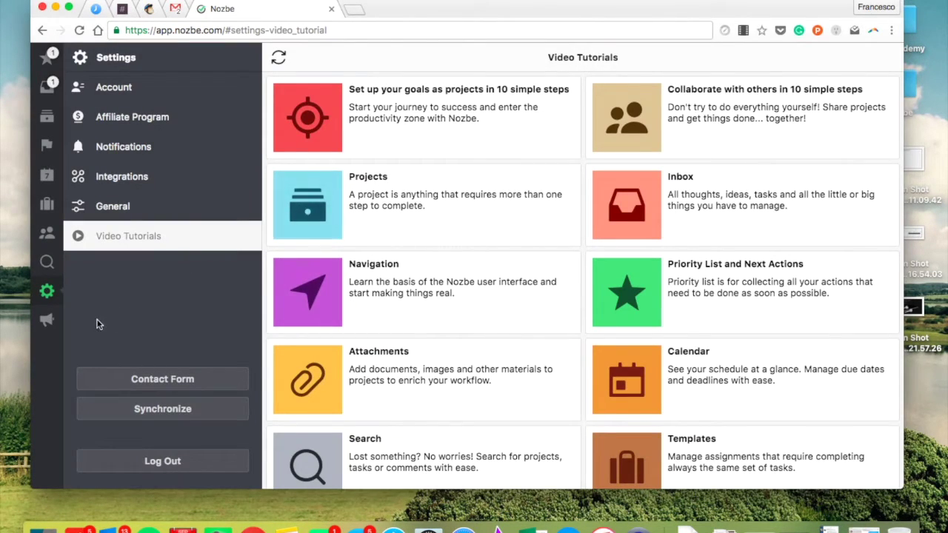
{"action": "left_click", "coordinate": [72, 321]}
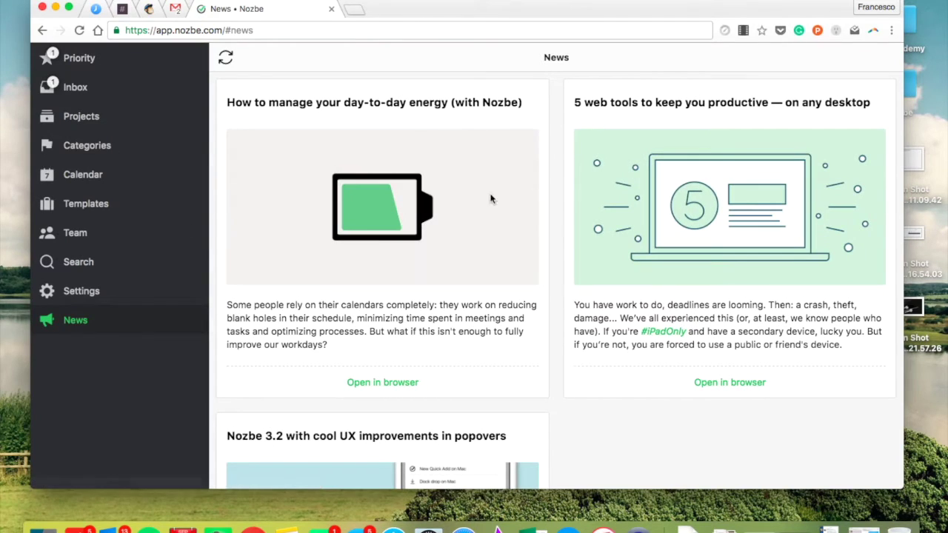
{"action": "scroll", "coordinate": [499, 213], "scroll_direction": "down", "scroll_amount": 3}
{"action": "scroll", "coordinate": [500, 213], "scroll_direction": "up", "scroll_amount": 3}
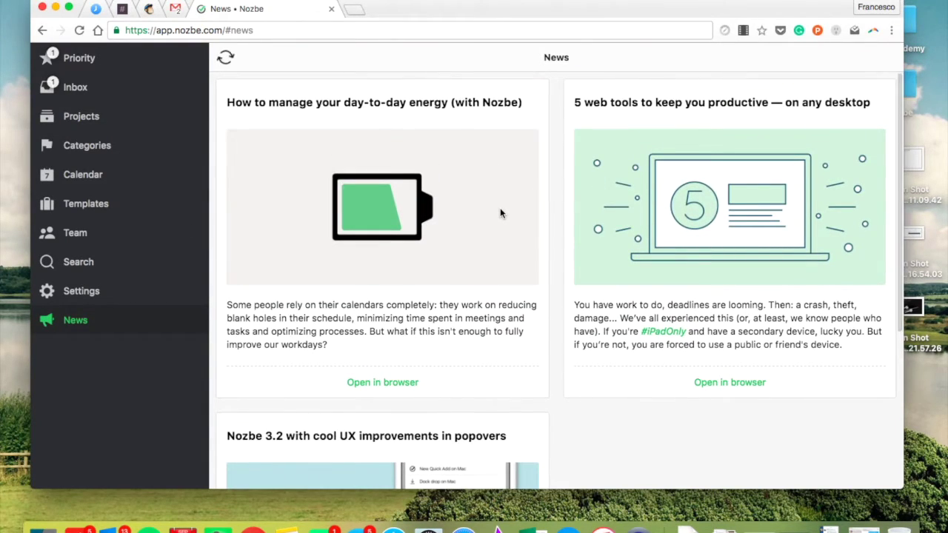
{"action": "scroll", "coordinate": [499, 213], "scroll_direction": "down", "scroll_amount": 3}
{"action": "scroll", "coordinate": [499, 213], "scroll_direction": "up", "scroll_amount": 3}
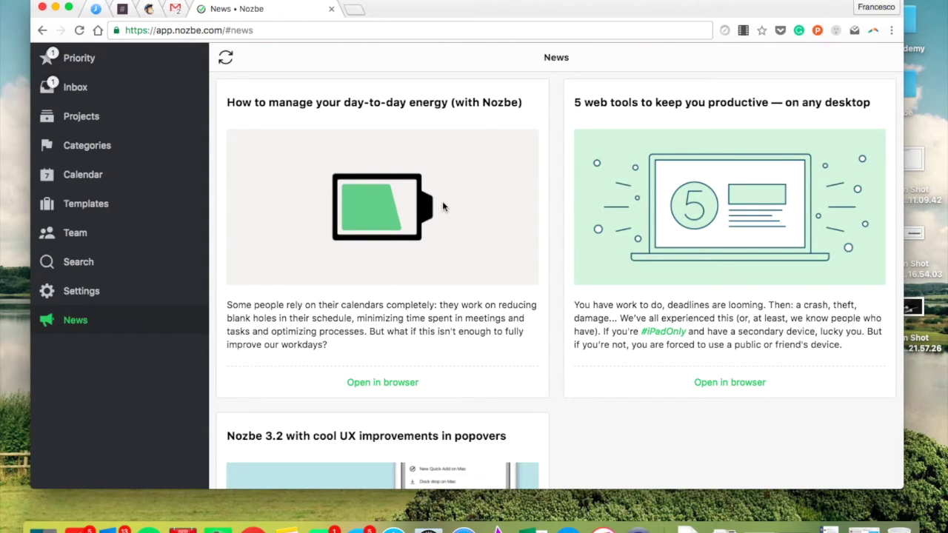
- Return to Your Account Settings and scroll to the Backup (Export), API key and support sections
{"action": "left_click", "coordinate": [101, 286]}
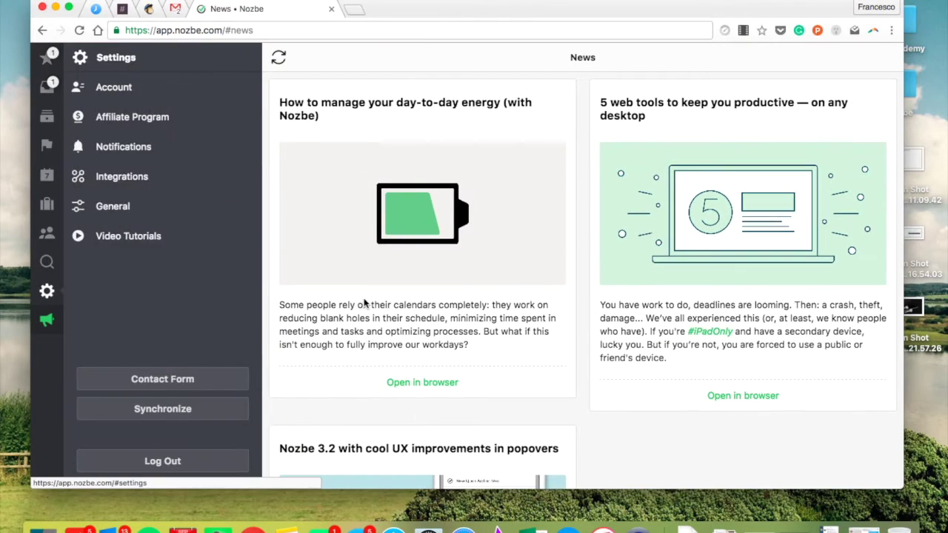
{"action": "left_click", "coordinate": [155, 211]}
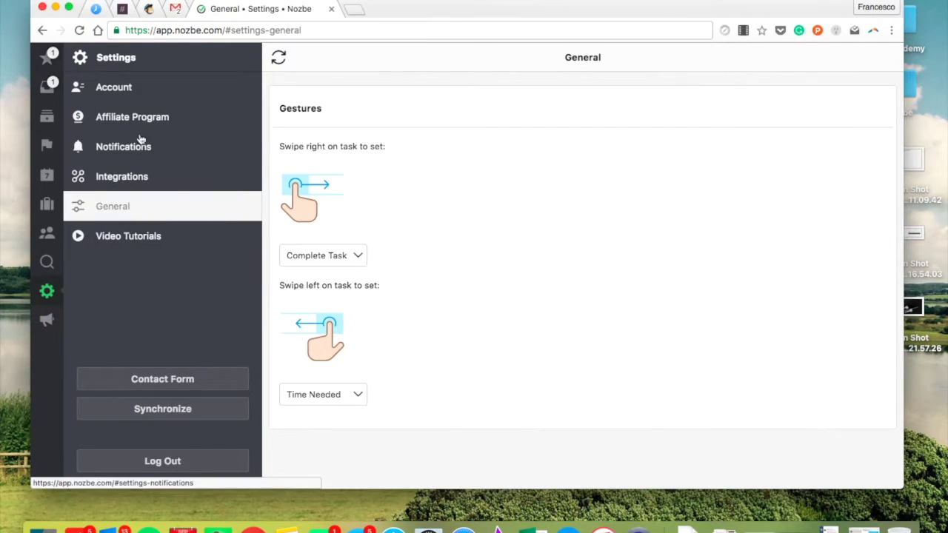
{"action": "left_click", "coordinate": [118, 87]}
{"action": "scroll", "coordinate": [474, 324], "scroll_direction": "down", "scroll_amount": 15}
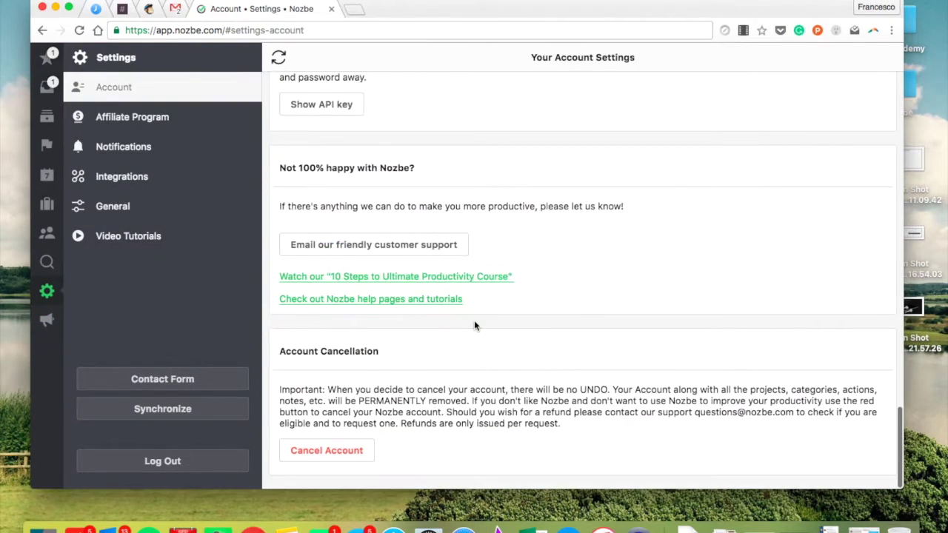
{"action": "scroll", "coordinate": [475, 326], "scroll_direction": "up", "scroll_amount": 3}
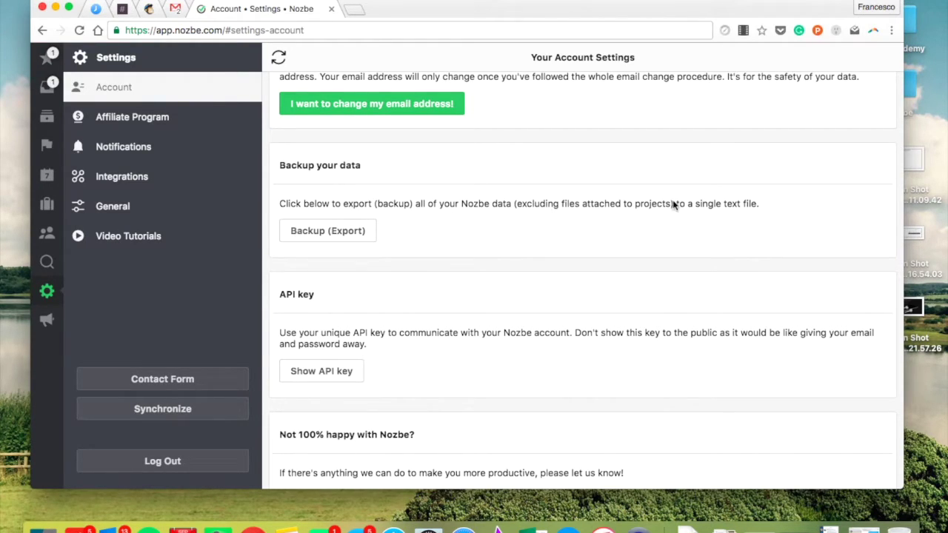
{"action": "scroll", "coordinate": [363, 238], "scroll_direction": "down", "scroll_amount": 3}
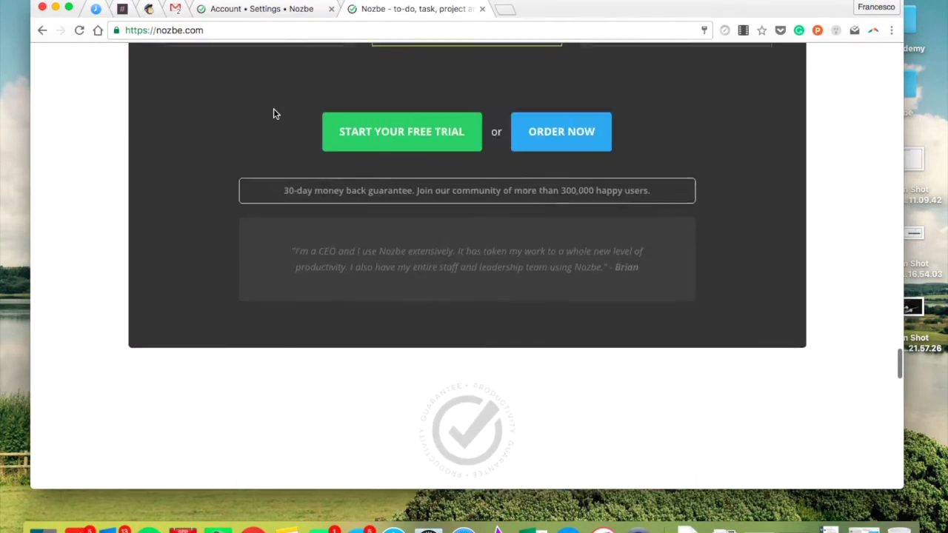
- Scroll past the Free/Pro/Business pricing cards to the 30-day money-back guarantee and testimonial
{"action": "scroll", "coordinate": [274, 114], "scroll_direction": "up", "scroll_amount": 10}
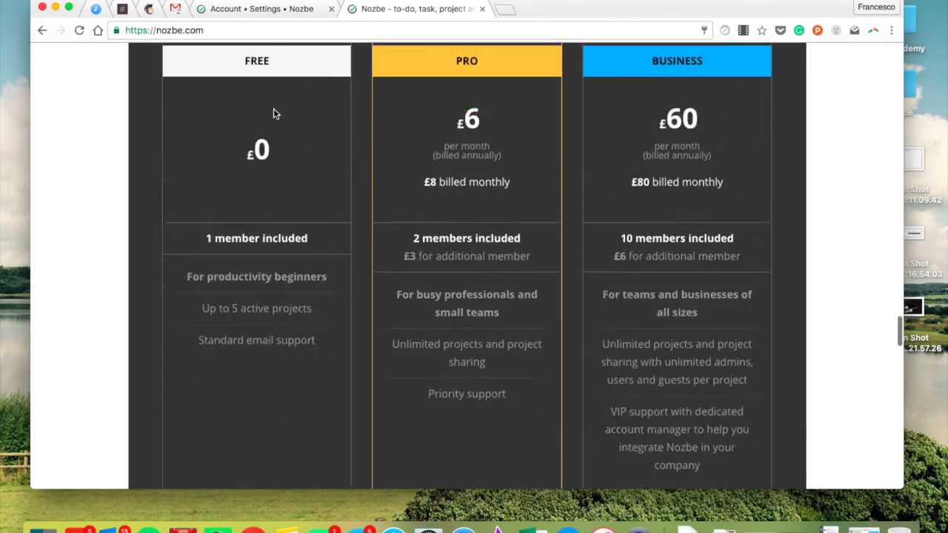
{"action": "scroll", "coordinate": [273, 114], "scroll_direction": "down", "scroll_amount": 1}
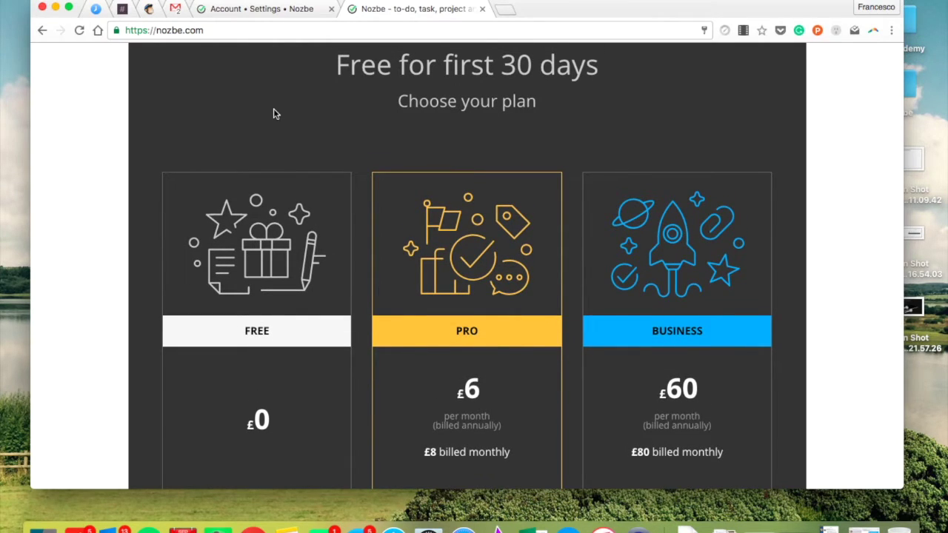
{"action": "scroll", "coordinate": [425, 133], "scroll_direction": "up", "scroll_amount": 1}
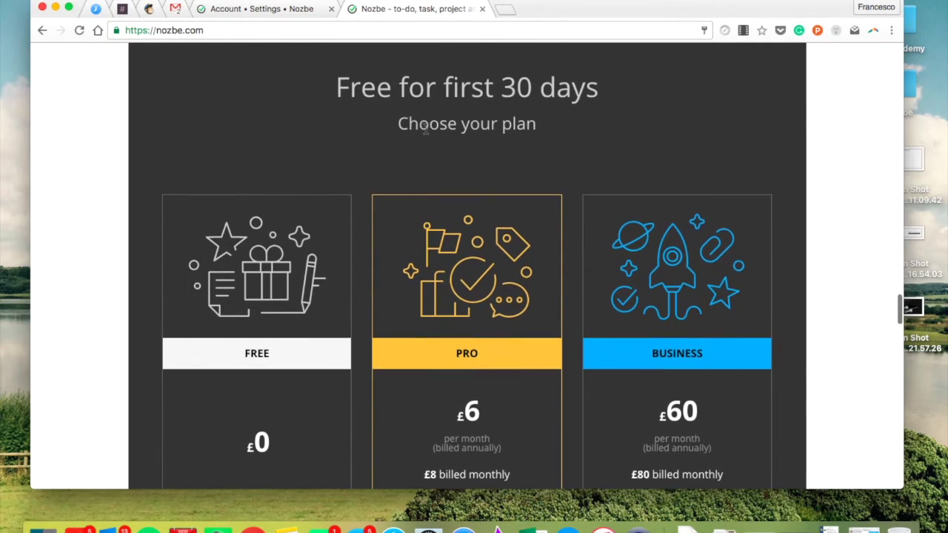
{"action": "scroll", "coordinate": [425, 129], "scroll_direction": "up", "scroll_amount": 2}
{"action": "scroll", "coordinate": [426, 129], "scroll_direction": "down", "scroll_amount": 1}
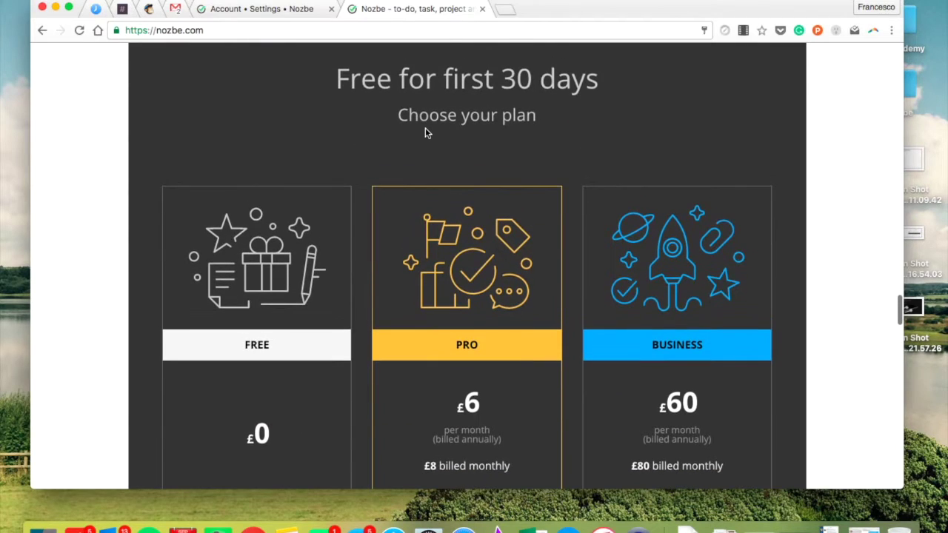
{"action": "scroll", "coordinate": [425, 133], "scroll_direction": "up", "scroll_amount": 1}
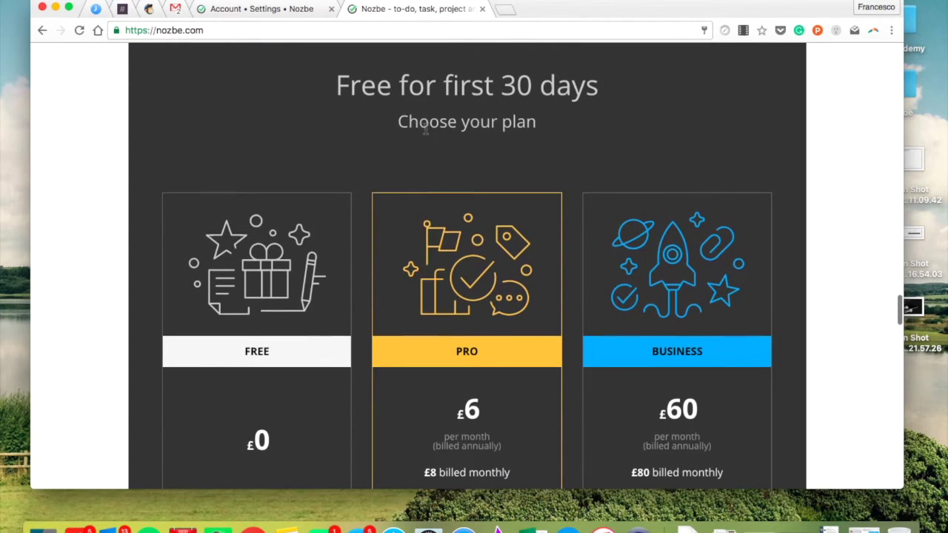
{"action": "scroll", "coordinate": [425, 133], "scroll_direction": "up", "scroll_amount": 1}
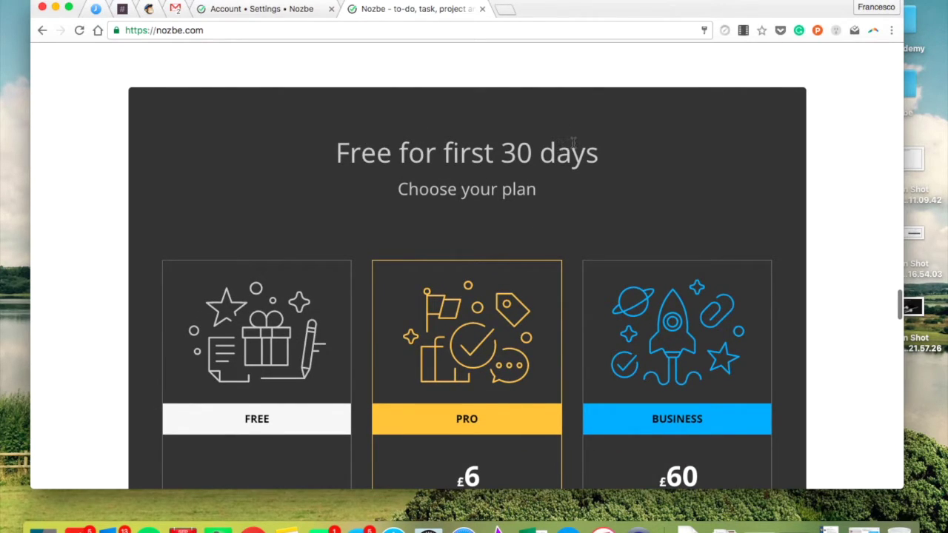
{"action": "scroll", "coordinate": [528, 169], "scroll_direction": "down", "scroll_amount": 5}
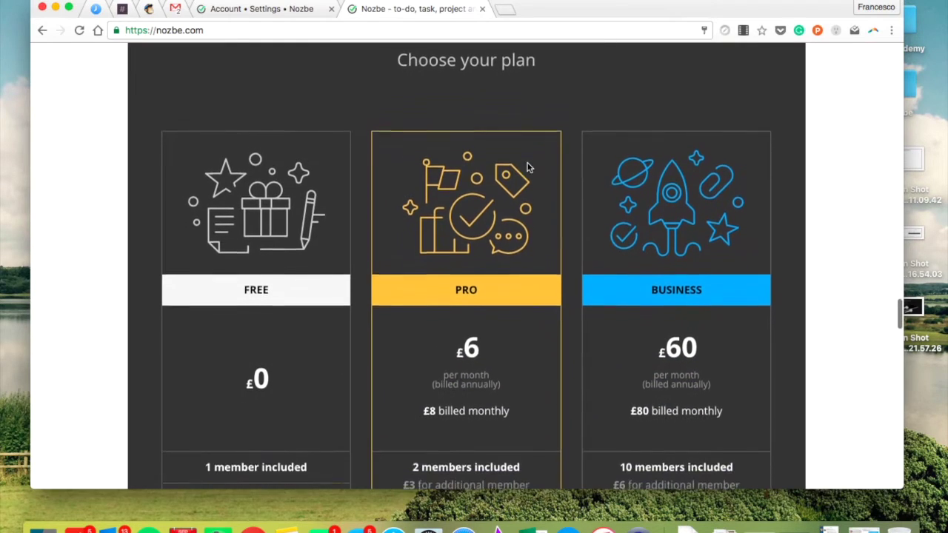
{"action": "scroll", "coordinate": [528, 169], "scroll_direction": "down", "scroll_amount": 2}
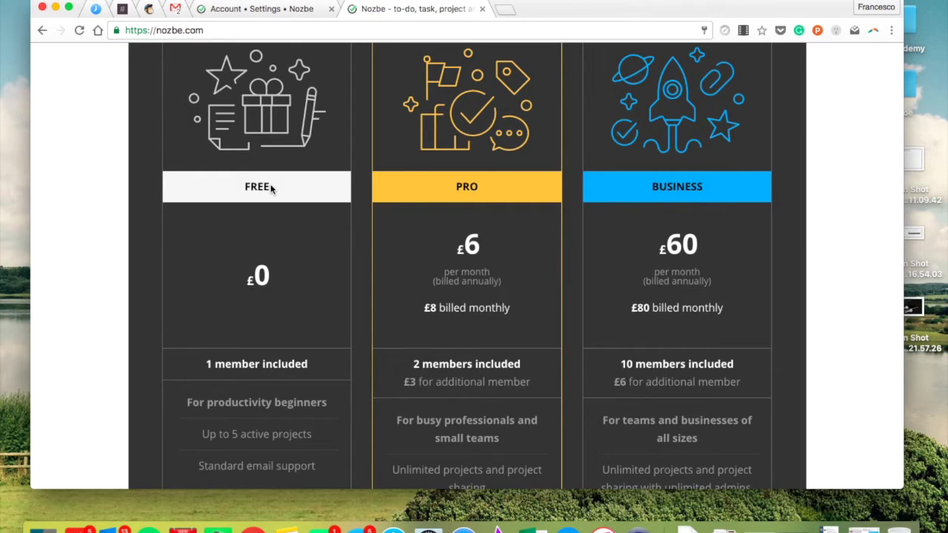
{"action": "scroll", "coordinate": [321, 264], "scroll_direction": "down", "scroll_amount": 2}
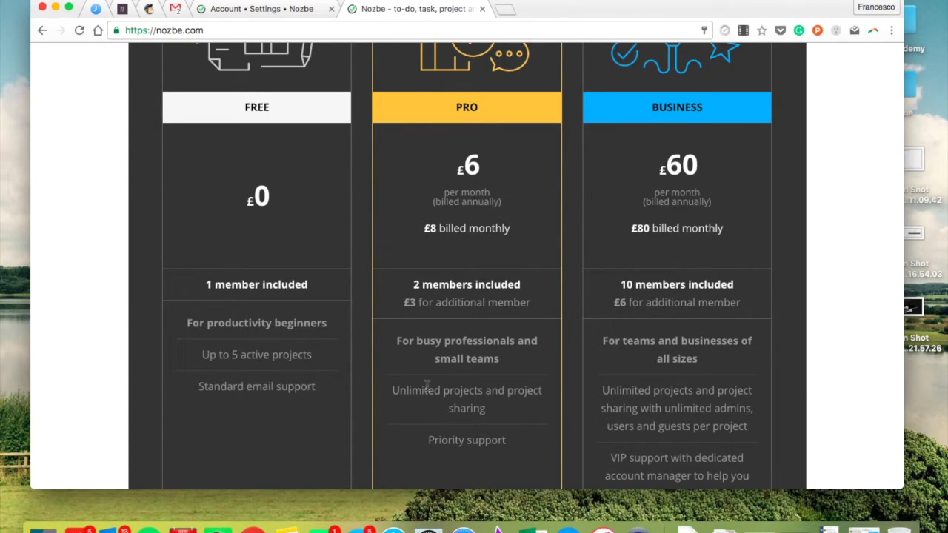
{"action": "scroll", "coordinate": [271, 355], "scroll_direction": "down", "scroll_amount": 5}
{"action": "scroll", "coordinate": [272, 356], "scroll_direction": "up", "scroll_amount": 5}
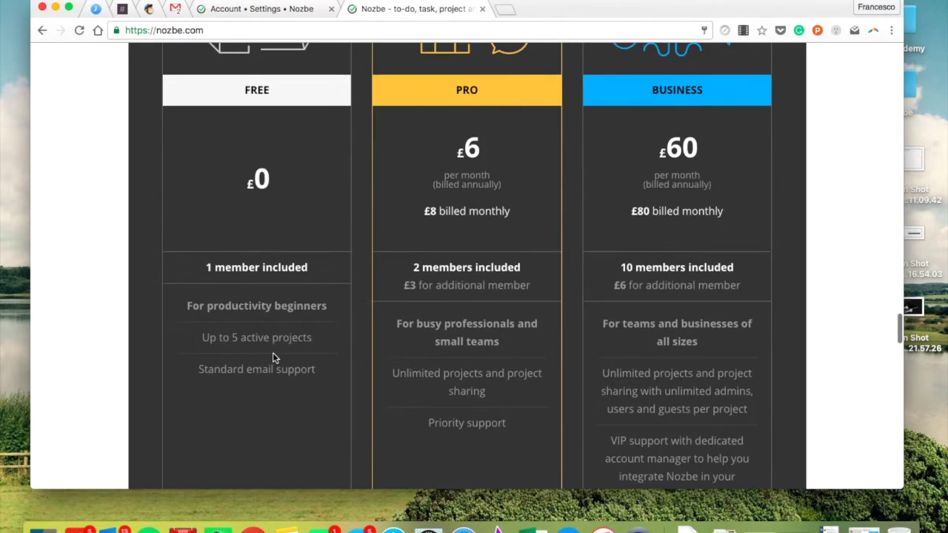
{"action": "scroll", "coordinate": [272, 356], "scroll_direction": "up", "scroll_amount": 2}
{"action": "scroll", "coordinate": [333, 340], "scroll_direction": "up", "scroll_amount": 1}
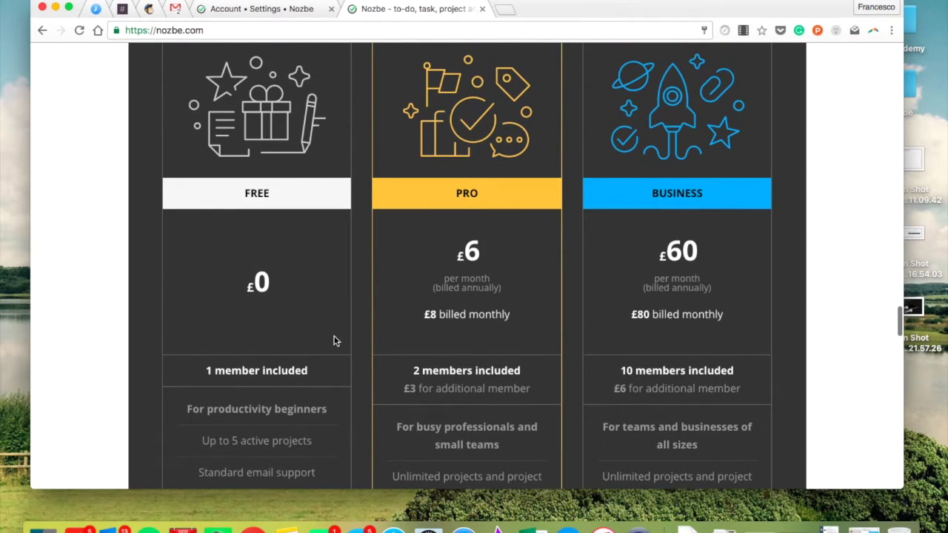
{"action": "scroll", "coordinate": [356, 202], "scroll_direction": "up", "scroll_amount": 3}
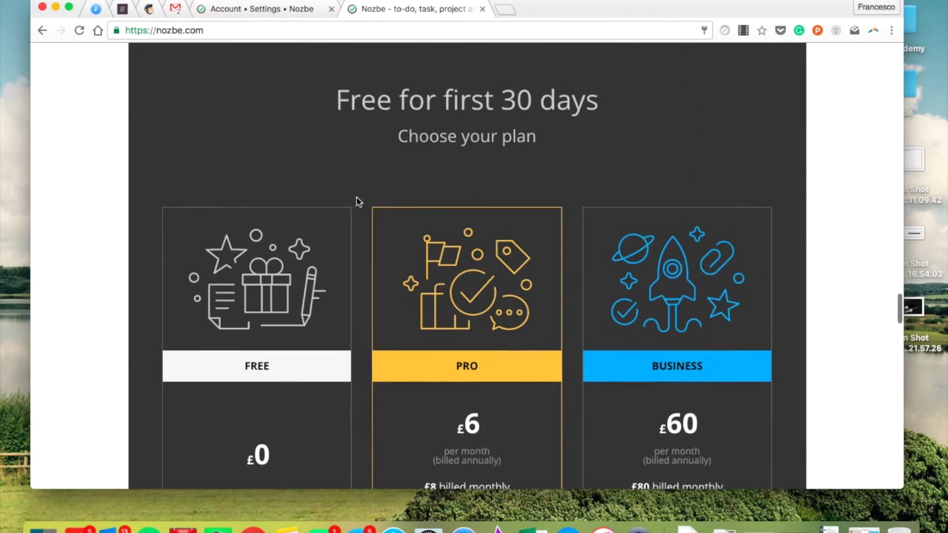
{"action": "scroll", "coordinate": [474, 277], "scroll_direction": "down", "scroll_amount": 3}
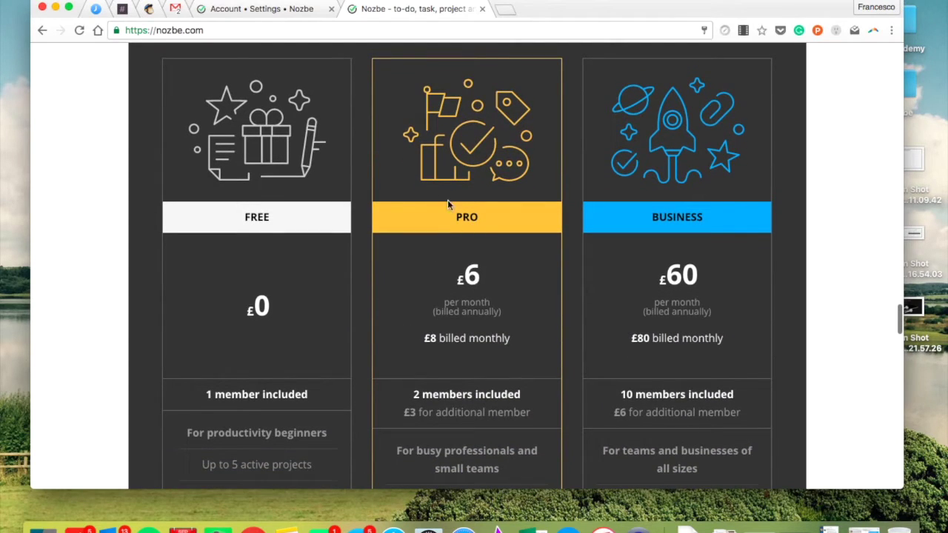
{"action": "scroll", "coordinate": [424, 270], "scroll_direction": "down", "scroll_amount": 1}
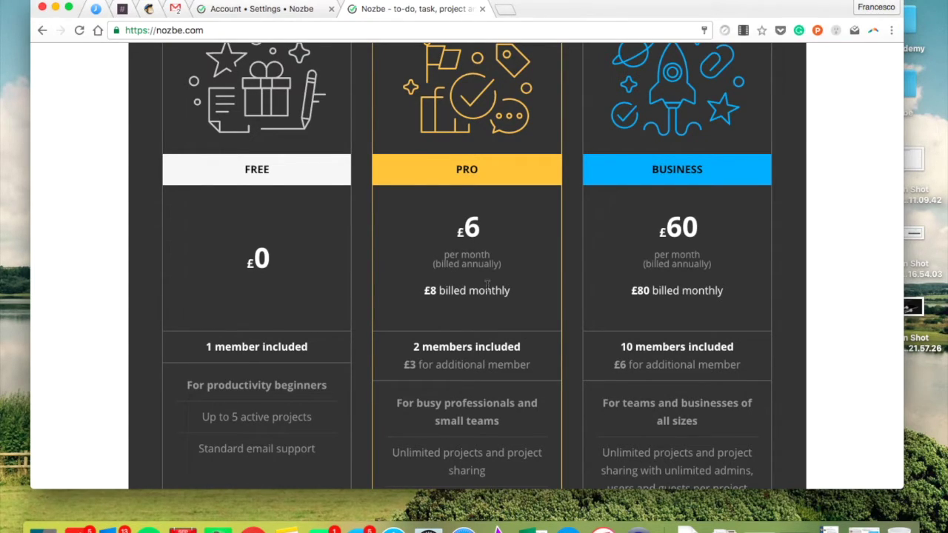
{"action": "scroll", "coordinate": [485, 285], "scroll_direction": "down", "scroll_amount": 3}
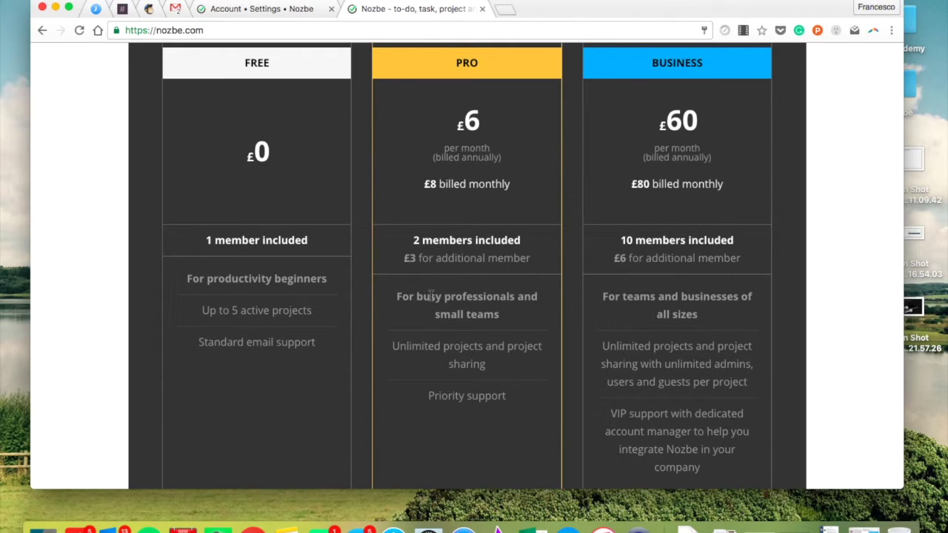
{"action": "scroll", "coordinate": [489, 314], "scroll_direction": "down", "scroll_amount": 2}
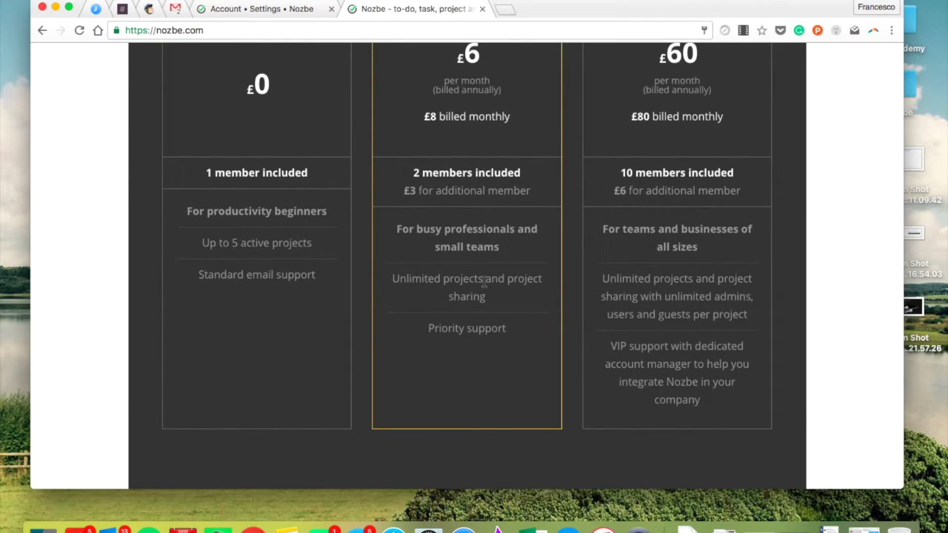
{"action": "scroll", "coordinate": [637, 227], "scroll_direction": "up", "scroll_amount": 6}
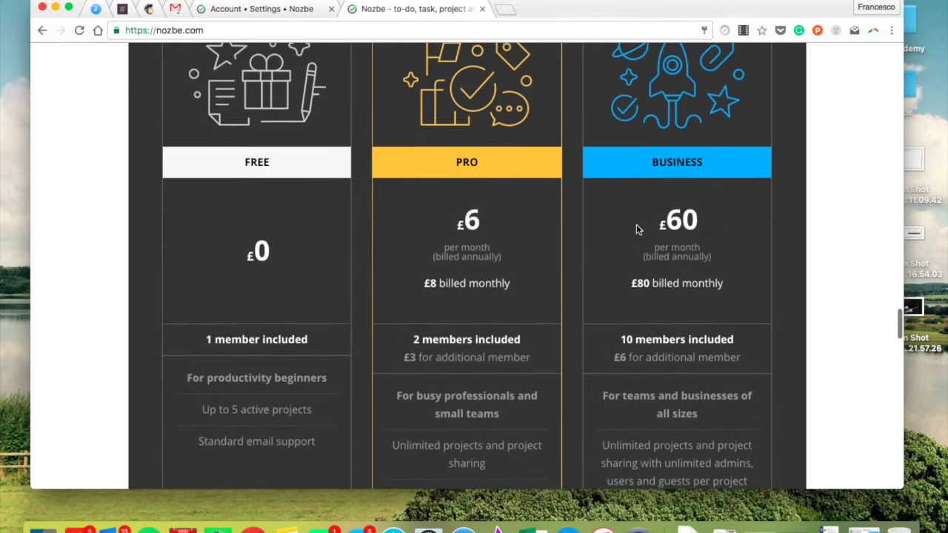
{"action": "scroll", "coordinate": [636, 229], "scroll_direction": "up", "scroll_amount": 1}
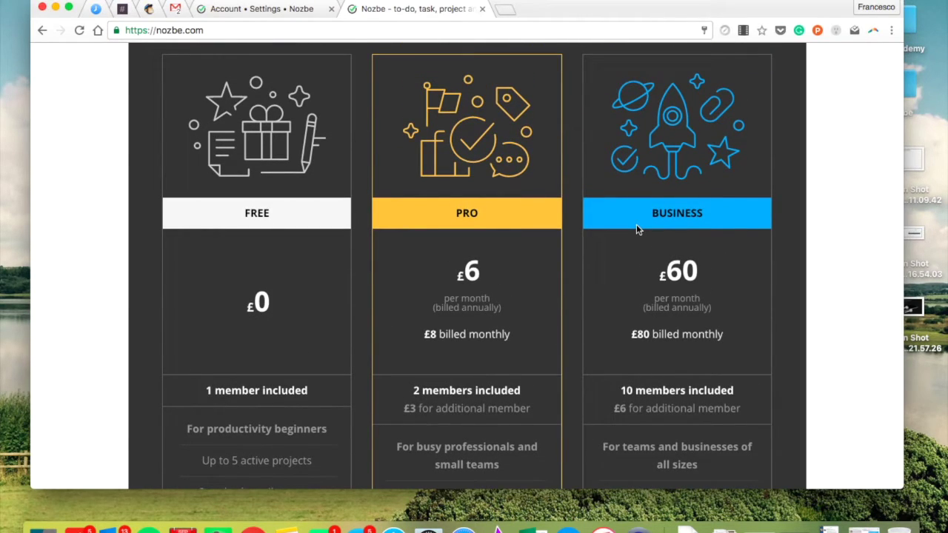
{"action": "scroll", "coordinate": [702, 239], "scroll_direction": "down", "scroll_amount": 2}
{"action": "scroll", "coordinate": [702, 239], "scroll_direction": "down", "scroll_amount": 1}
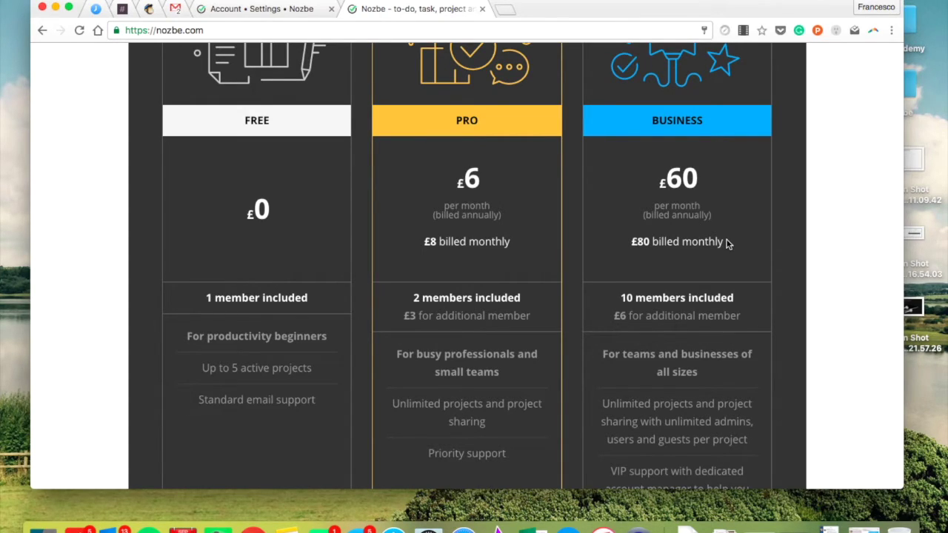
{"action": "scroll", "coordinate": [749, 263], "scroll_direction": "down", "scroll_amount": 3}
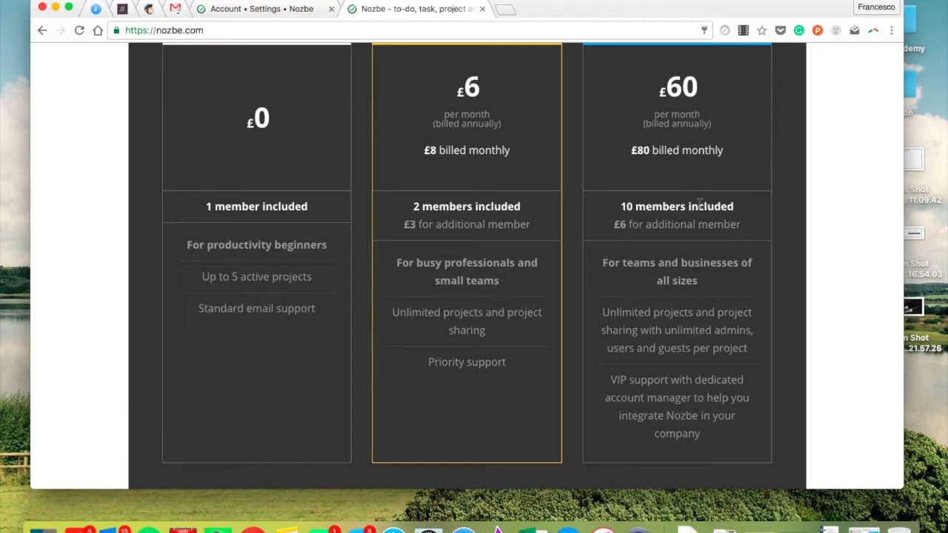
{"action": "scroll", "coordinate": [699, 203], "scroll_direction": "down", "scroll_amount": 2}
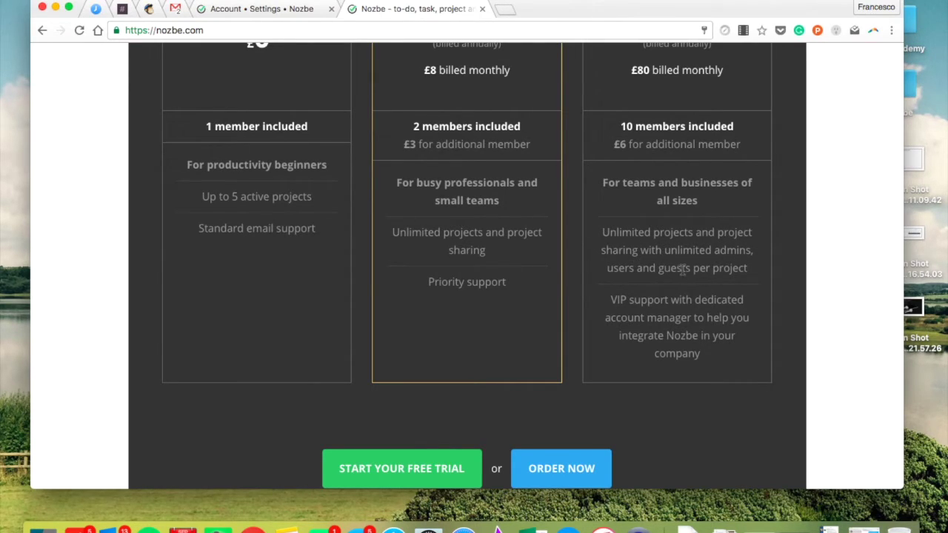
{"action": "scroll", "coordinate": [680, 273], "scroll_direction": "down", "scroll_amount": 1}
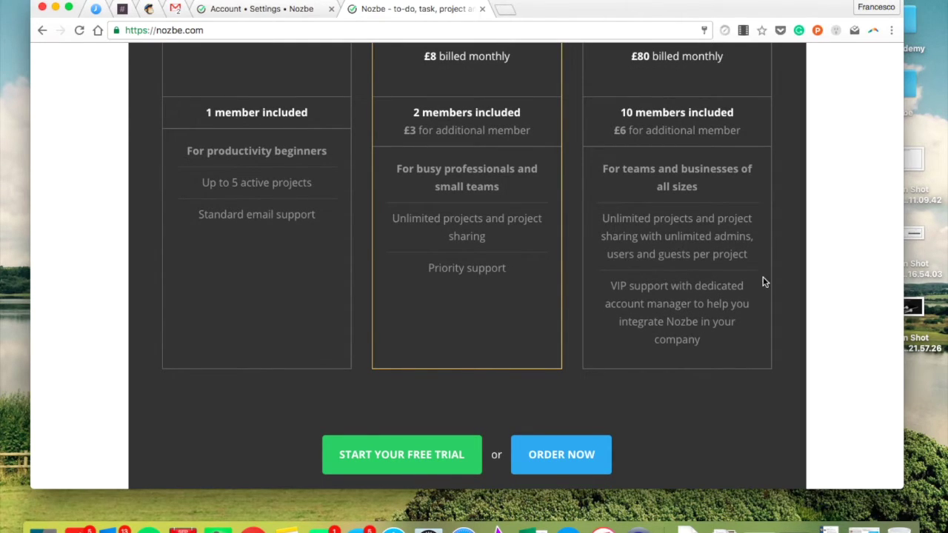
{"action": "scroll", "coordinate": [686, 266], "scroll_direction": "down", "scroll_amount": 3}
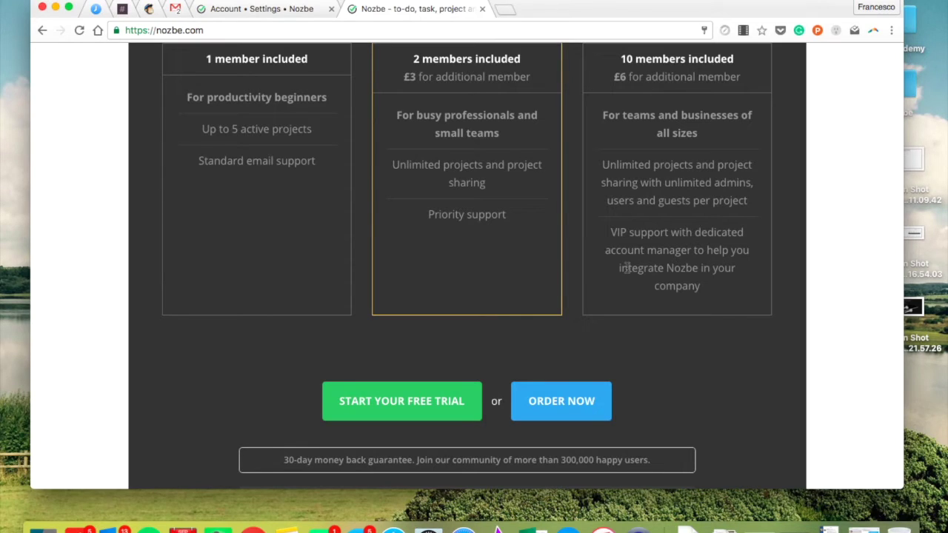
{"action": "scroll", "coordinate": [656, 306], "scroll_direction": "down", "scroll_amount": 5}
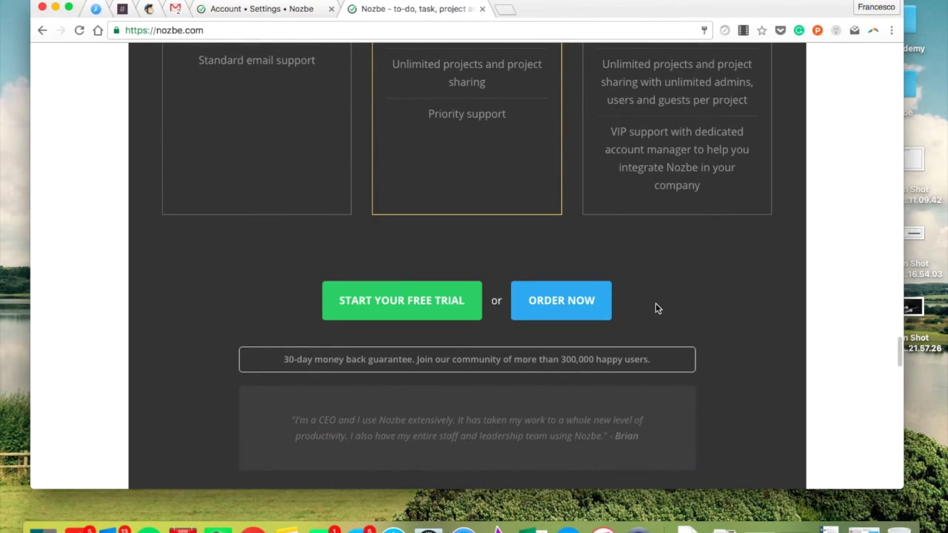
{"action": "scroll", "coordinate": [656, 306], "scroll_direction": "down", "scroll_amount": 4}
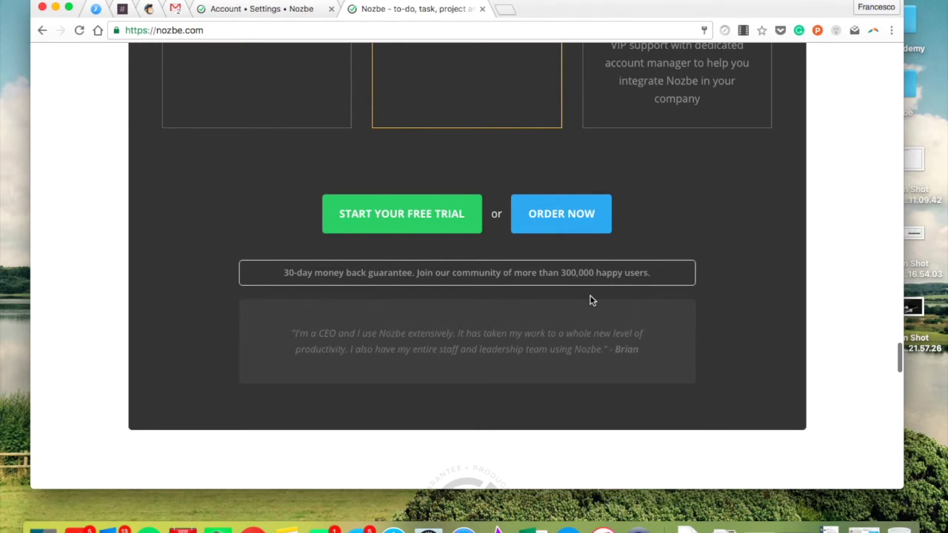
- Scroll to the founder's 30-day productivity promise and signature, then back to the guarantee heading
{"action": "scroll", "coordinate": [590, 298], "scroll_direction": "down", "scroll_amount": 15}
{"action": "scroll", "coordinate": [590, 298], "scroll_direction": "down", "scroll_amount": 4}
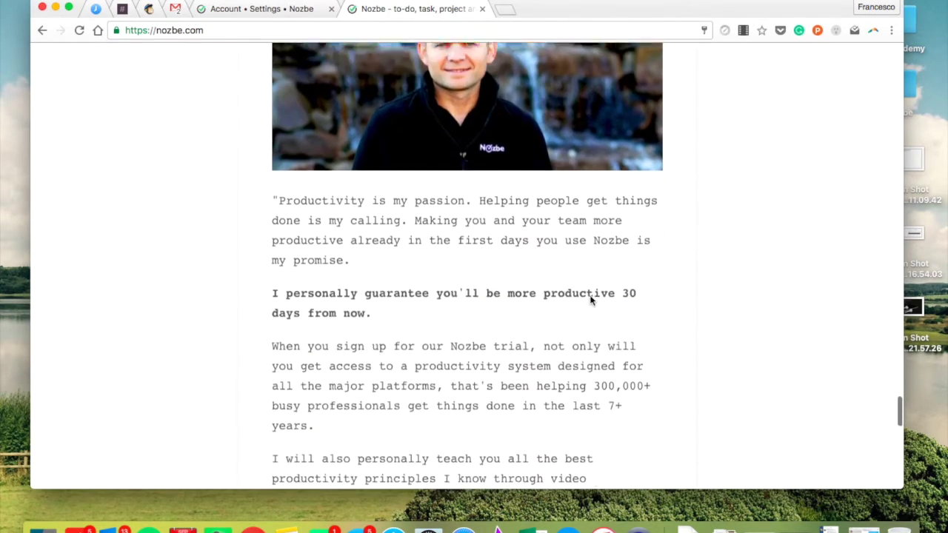
{"action": "scroll", "coordinate": [590, 298], "scroll_direction": "up", "scroll_amount": 4}
{"action": "scroll", "coordinate": [590, 300], "scroll_direction": "up", "scroll_amount": 1}
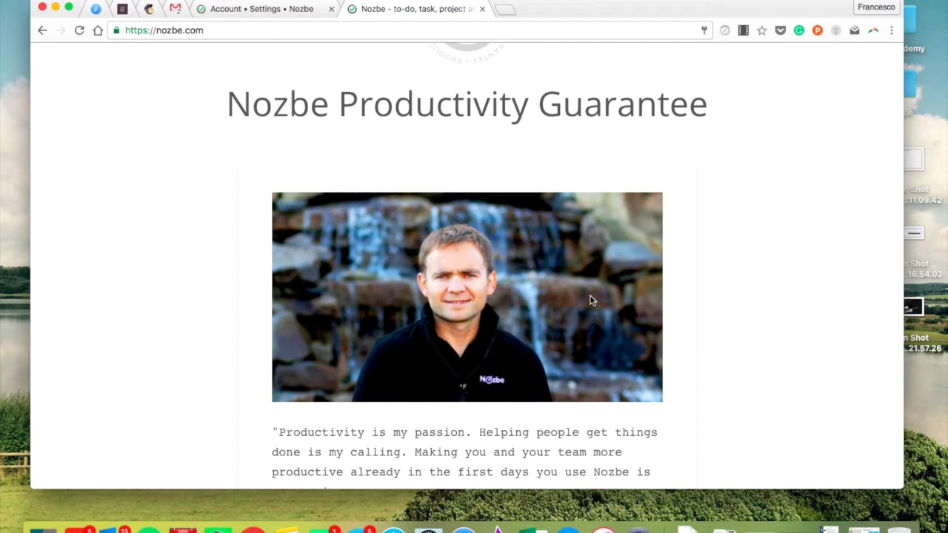
{"action": "scroll", "coordinate": [435, 267], "scroll_direction": "down", "scroll_amount": 2}
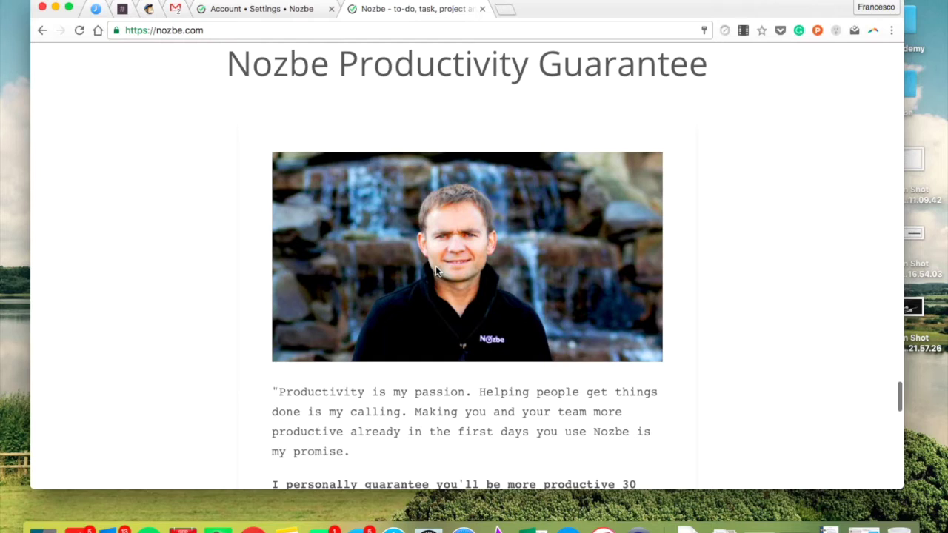
{"action": "scroll", "coordinate": [435, 271], "scroll_direction": "down", "scroll_amount": 5}
{"action": "scroll", "coordinate": [436, 271], "scroll_direction": "up", "scroll_amount": 2}
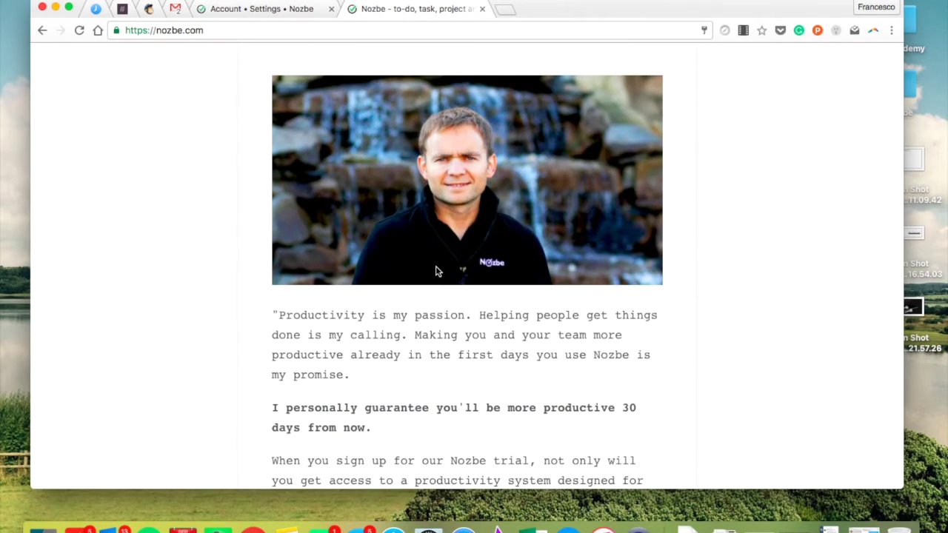
{"action": "scroll", "coordinate": [435, 271], "scroll_direction": "up", "scroll_amount": 3}
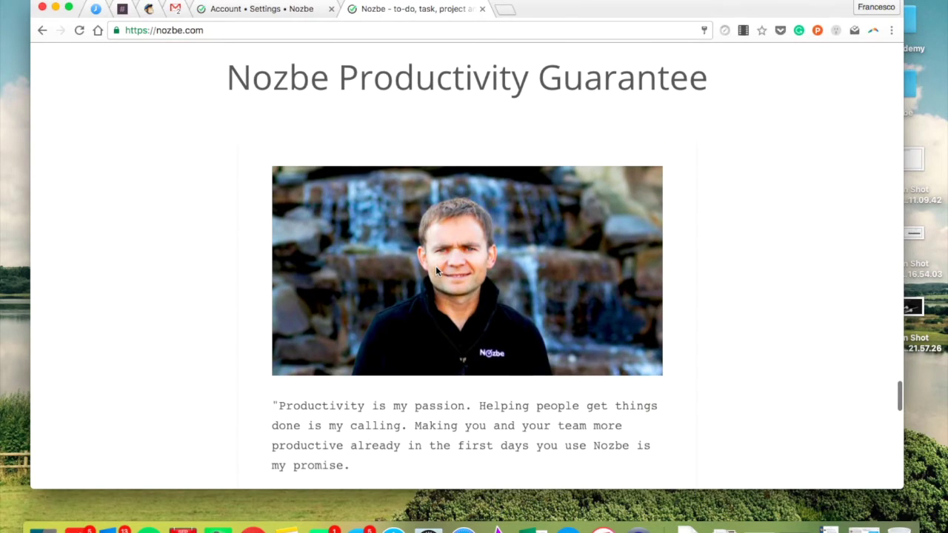
{"action": "scroll", "coordinate": [435, 271], "scroll_direction": "down", "scroll_amount": 5}
{"action": "scroll", "coordinate": [436, 271], "scroll_direction": "down", "scroll_amount": 10}
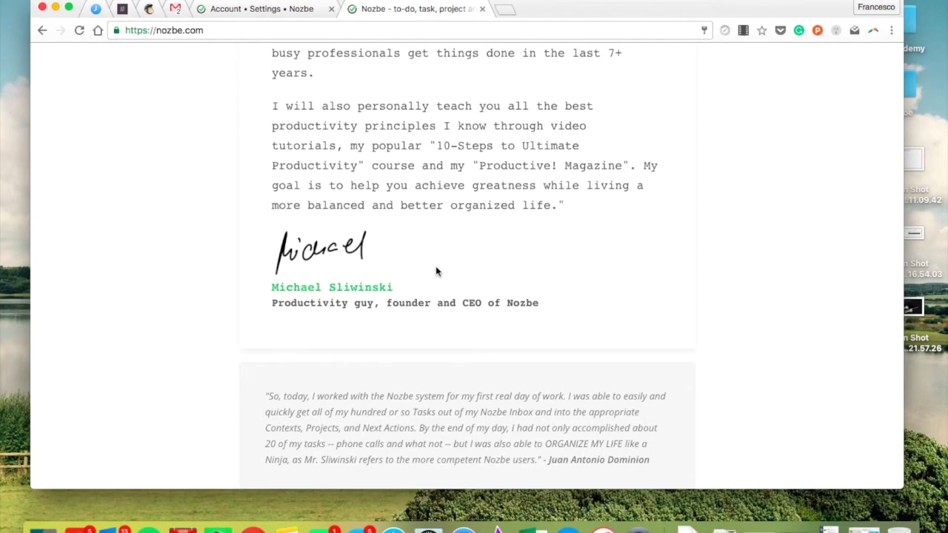
{"action": "scroll", "coordinate": [436, 271], "scroll_direction": "up", "scroll_amount": 13}
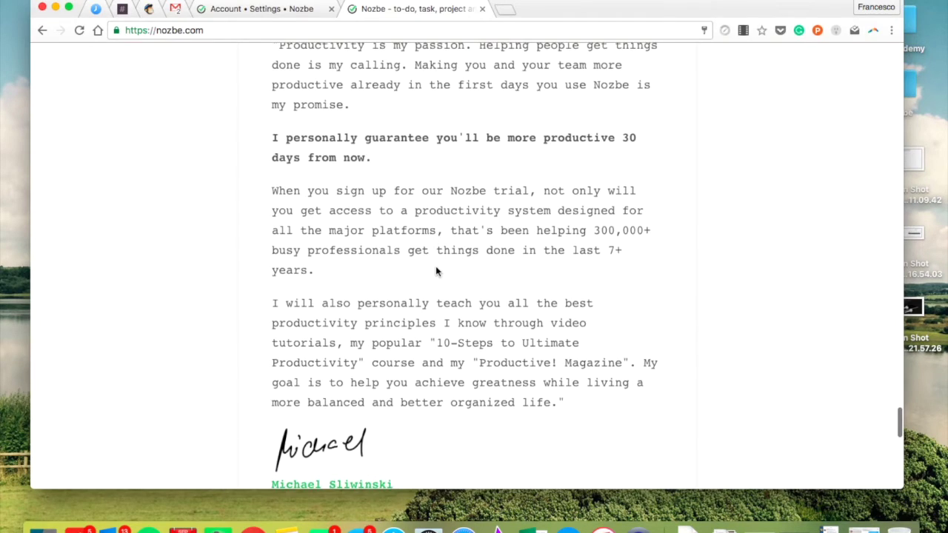
{"action": "scroll", "coordinate": [437, 272], "scroll_direction": "up", "scroll_amount": 2}
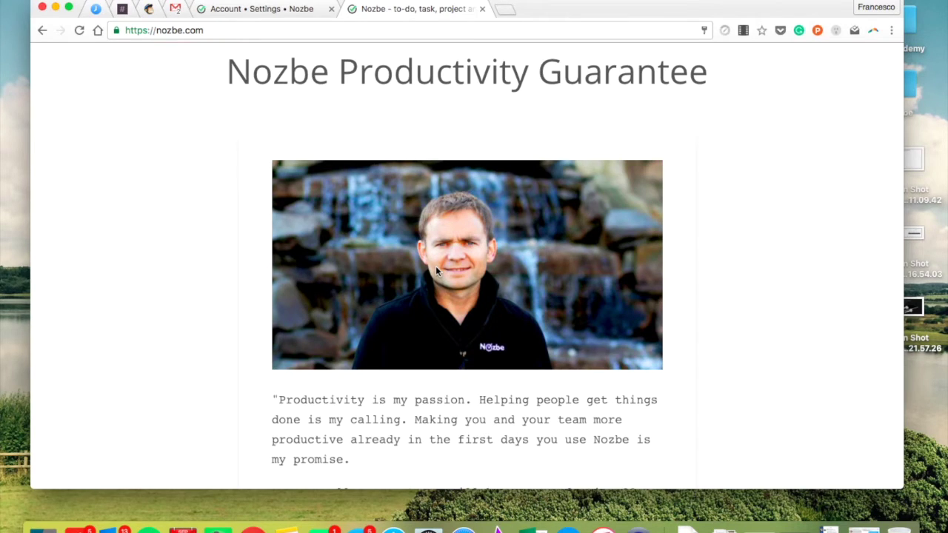
{"action": "scroll", "coordinate": [435, 272], "scroll_direction": "down", "scroll_amount": 3}
- Scroll back up to 'Get Organized Today' and the GTD customer testimonial below it
{"action": "scroll", "coordinate": [435, 272], "scroll_direction": "up", "scroll_amount": 15}
{"action": "scroll", "coordinate": [435, 272], "scroll_direction": "up", "scroll_amount": 2}
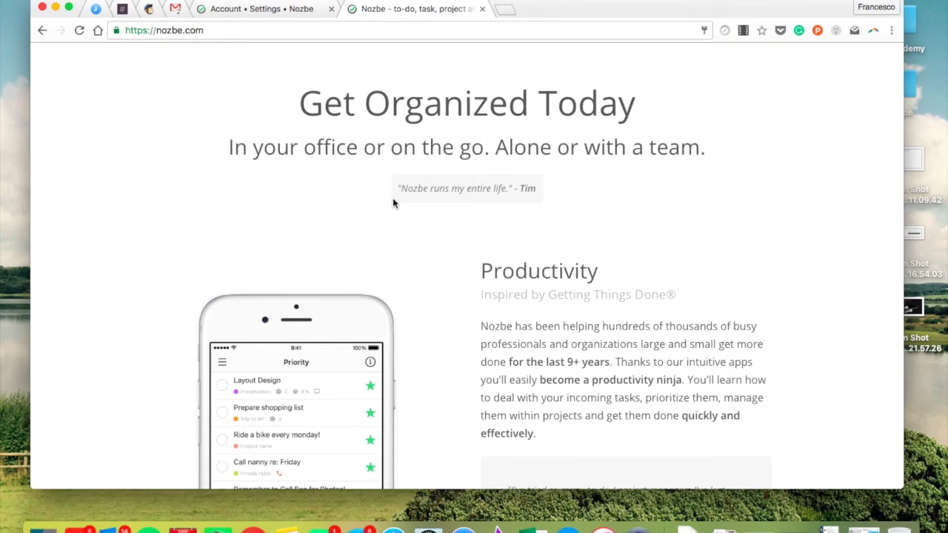
{"action": "scroll", "coordinate": [392, 197], "scroll_direction": "down", "scroll_amount": 5}
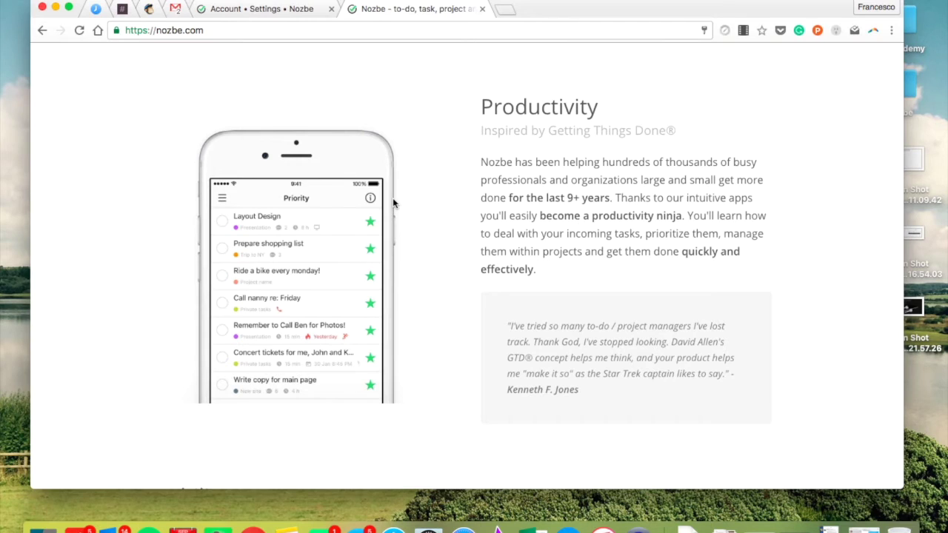
- Scroll past the Productivity description to the Mobility section listing Web, Mac, Windows, Linux, Android, iPad and iPhone apps
{"action": "scroll", "coordinate": [393, 198], "scroll_direction": "down", "scroll_amount": 5}
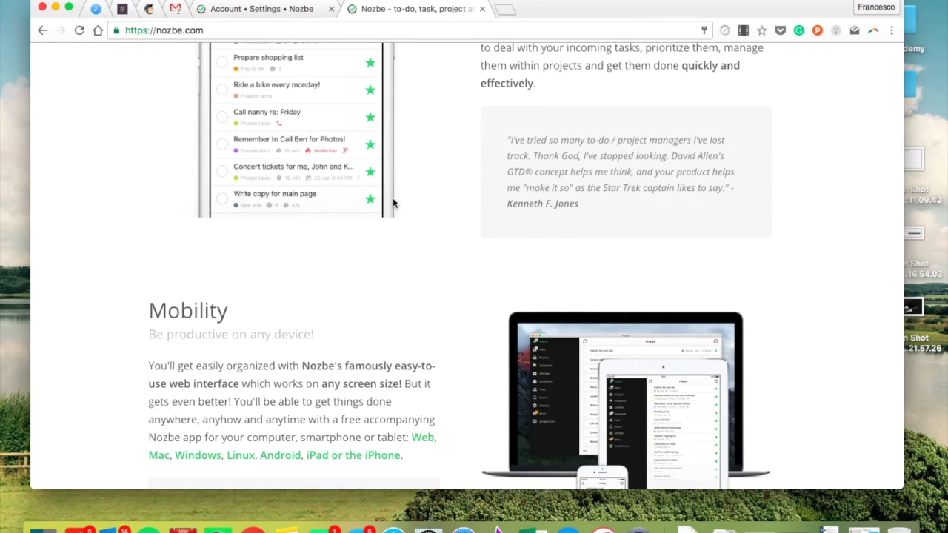
{"action": "scroll", "coordinate": [392, 203], "scroll_direction": "up", "scroll_amount": 6}
{"action": "scroll", "coordinate": [392, 203], "scroll_direction": "down", "scroll_amount": 1}
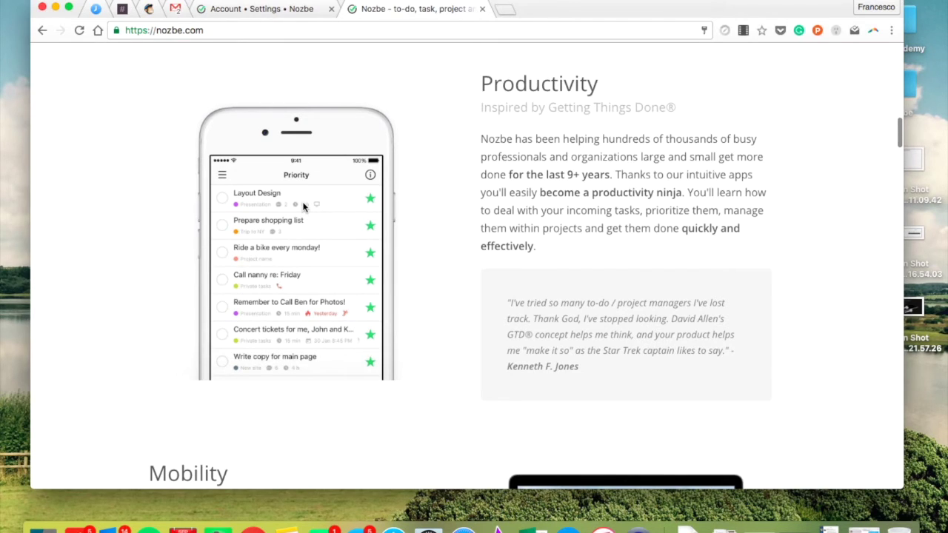
{"action": "scroll", "coordinate": [302, 206], "scroll_direction": "down", "scroll_amount": 5}
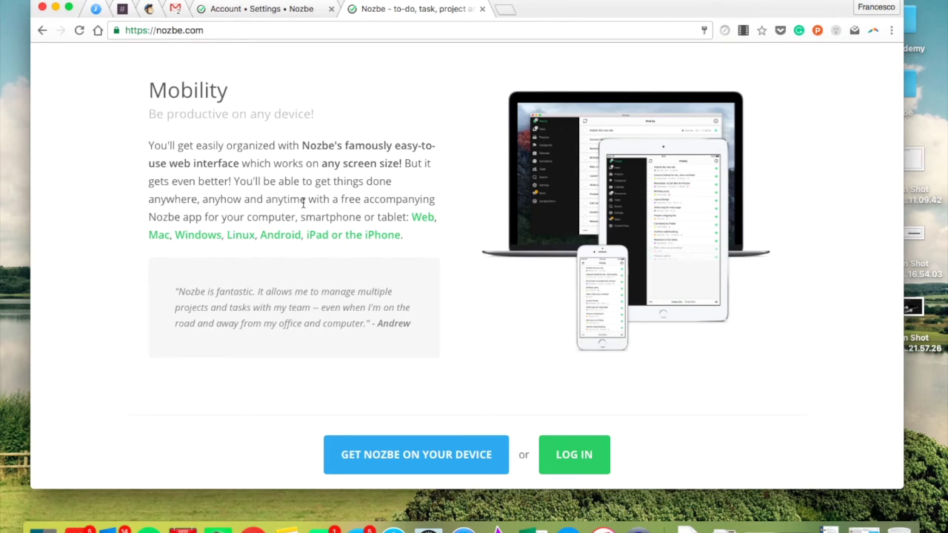
- Return to the top of nozbe.com and scroll to the Free £0, Pro £6 and Business £60 plans
{"action": "key", "text": "Home"}
{"action": "scroll", "coordinate": [303, 204], "scroll_direction": "down", "scroll_amount": 5}
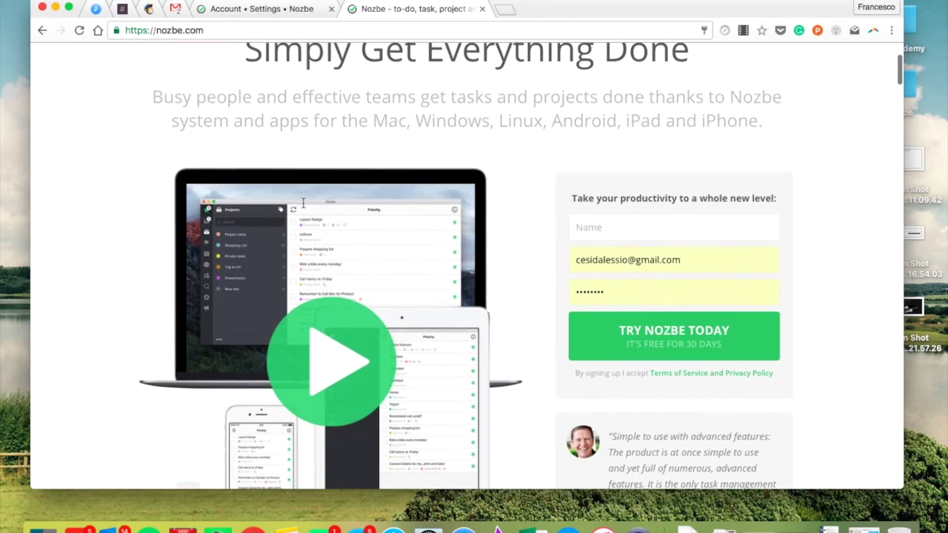
{"action": "scroll", "coordinate": [304, 207], "scroll_direction": "down", "scroll_amount": 8}
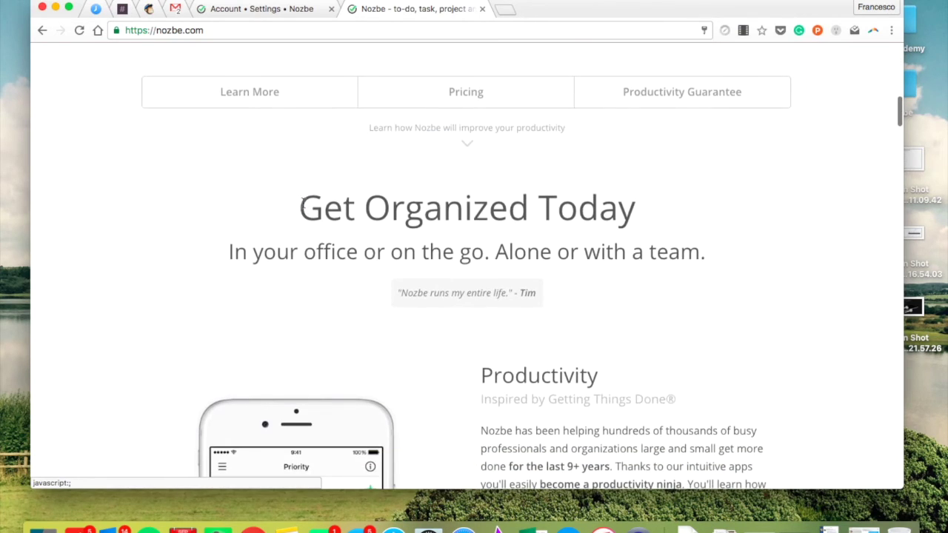
{"action": "scroll", "coordinate": [303, 205], "scroll_direction": "down", "scroll_amount": 5}
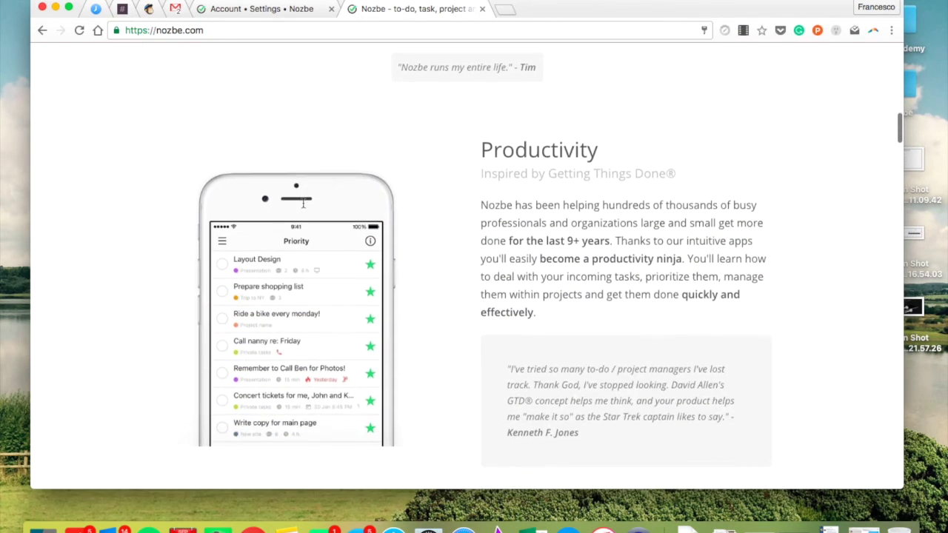
{"action": "scroll", "coordinate": [303, 204], "scroll_direction": "down", "scroll_amount": 10}
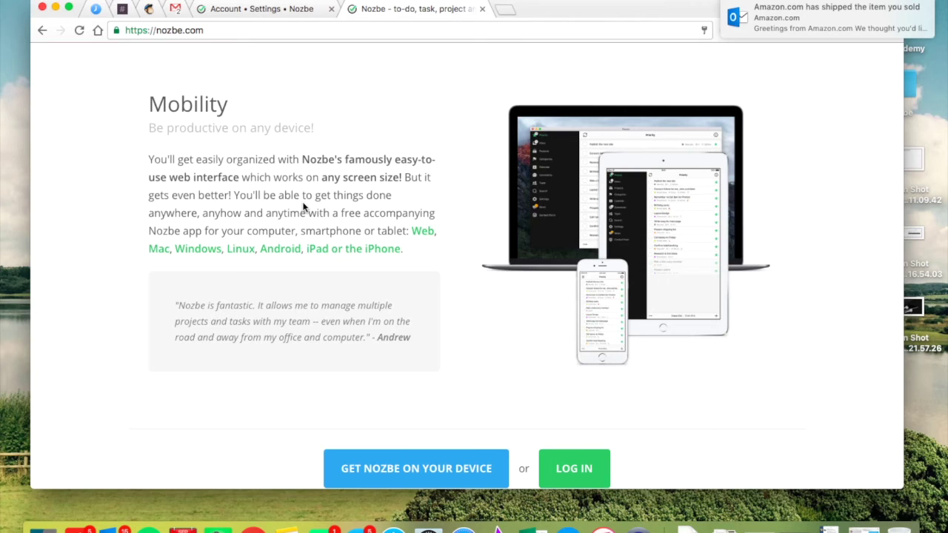
{"action": "scroll", "coordinate": [304, 201], "scroll_direction": "down", "scroll_amount": 20}
{"action": "scroll", "coordinate": [305, 197], "scroll_direction": "up", "scroll_amount": 7}
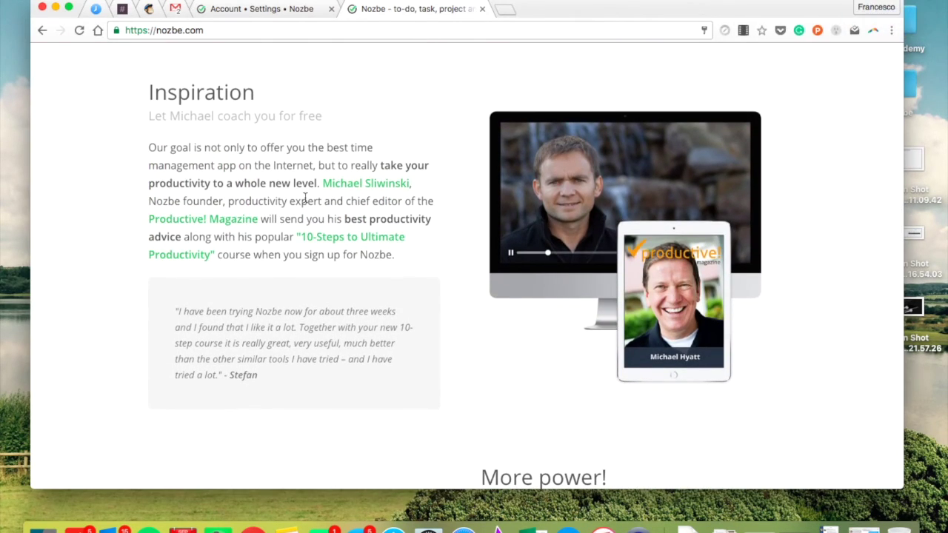
{"action": "scroll", "coordinate": [304, 197], "scroll_direction": "down", "scroll_amount": 5}
{"action": "scroll", "coordinate": [304, 197], "scroll_direction": "down", "scroll_amount": 5}
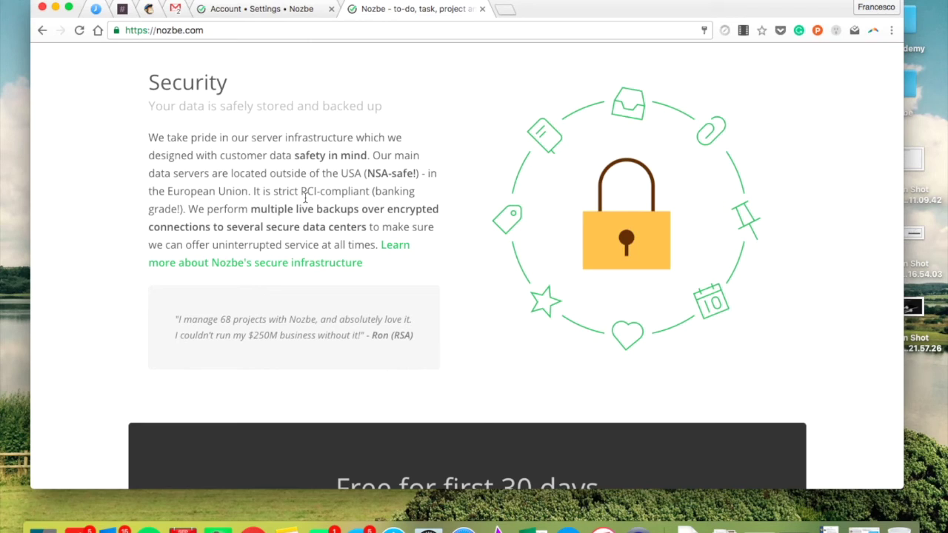
{"action": "scroll", "coordinate": [304, 196], "scroll_direction": "down", "scroll_amount": 10}
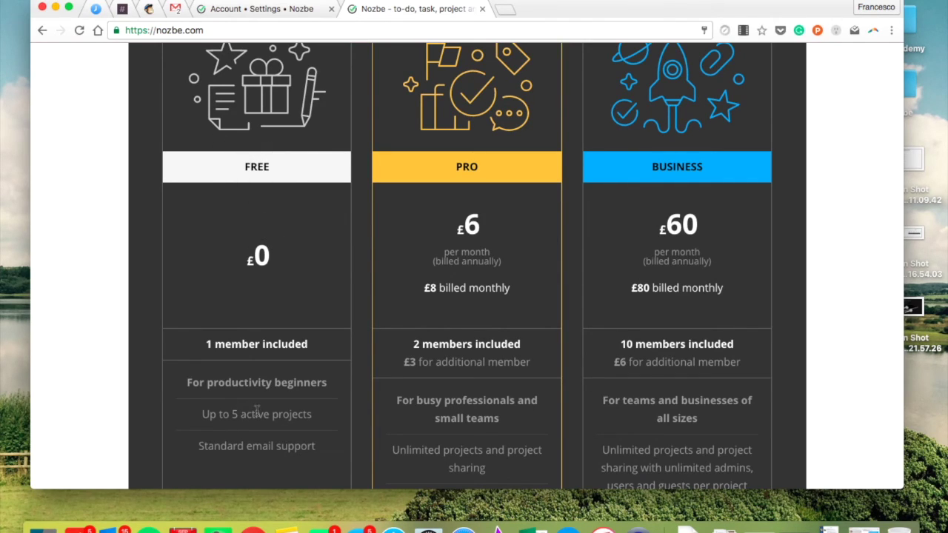
{"action": "scroll", "coordinate": [425, 286], "scroll_direction": "down", "scroll_amount": 2}
{"action": "scroll", "coordinate": [428, 284], "scroll_direction": "up", "scroll_amount": 3}
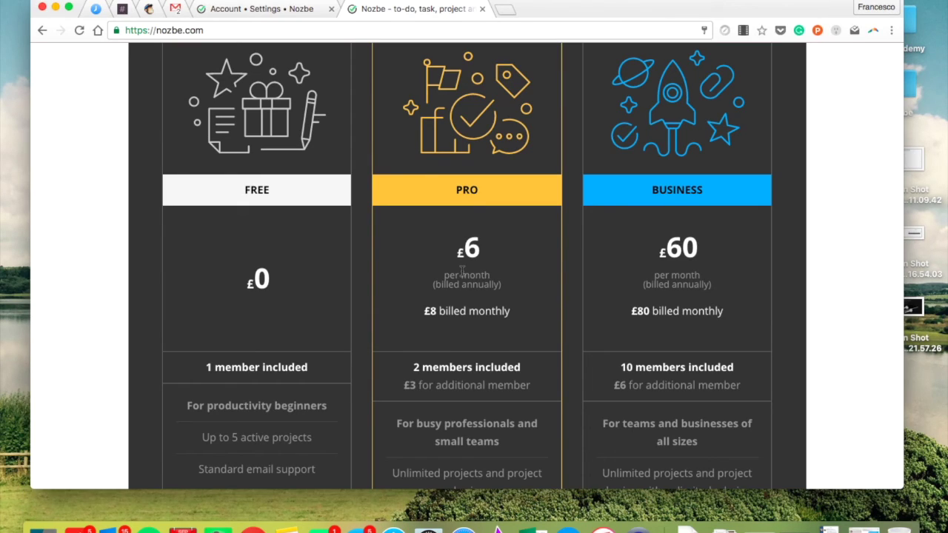
{"action": "scroll", "coordinate": [461, 269], "scroll_direction": "down", "scroll_amount": 2}
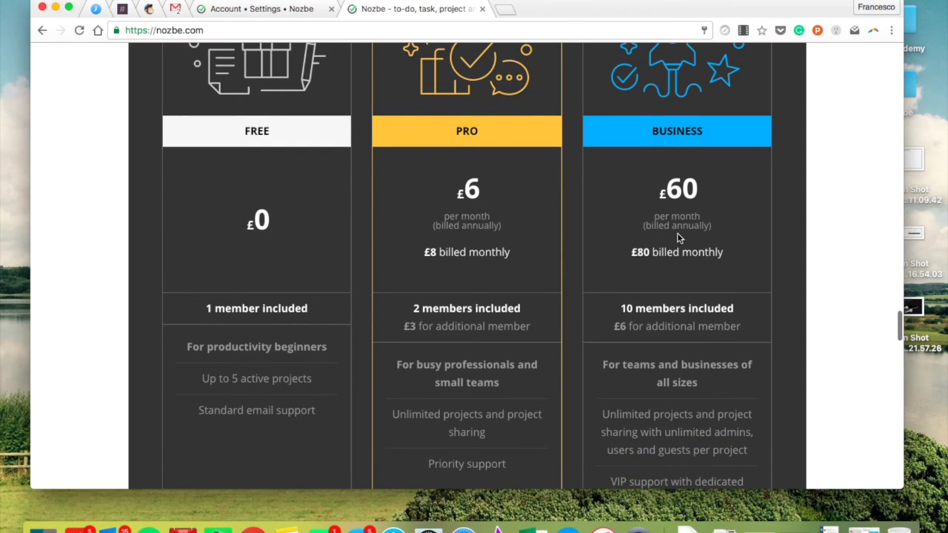